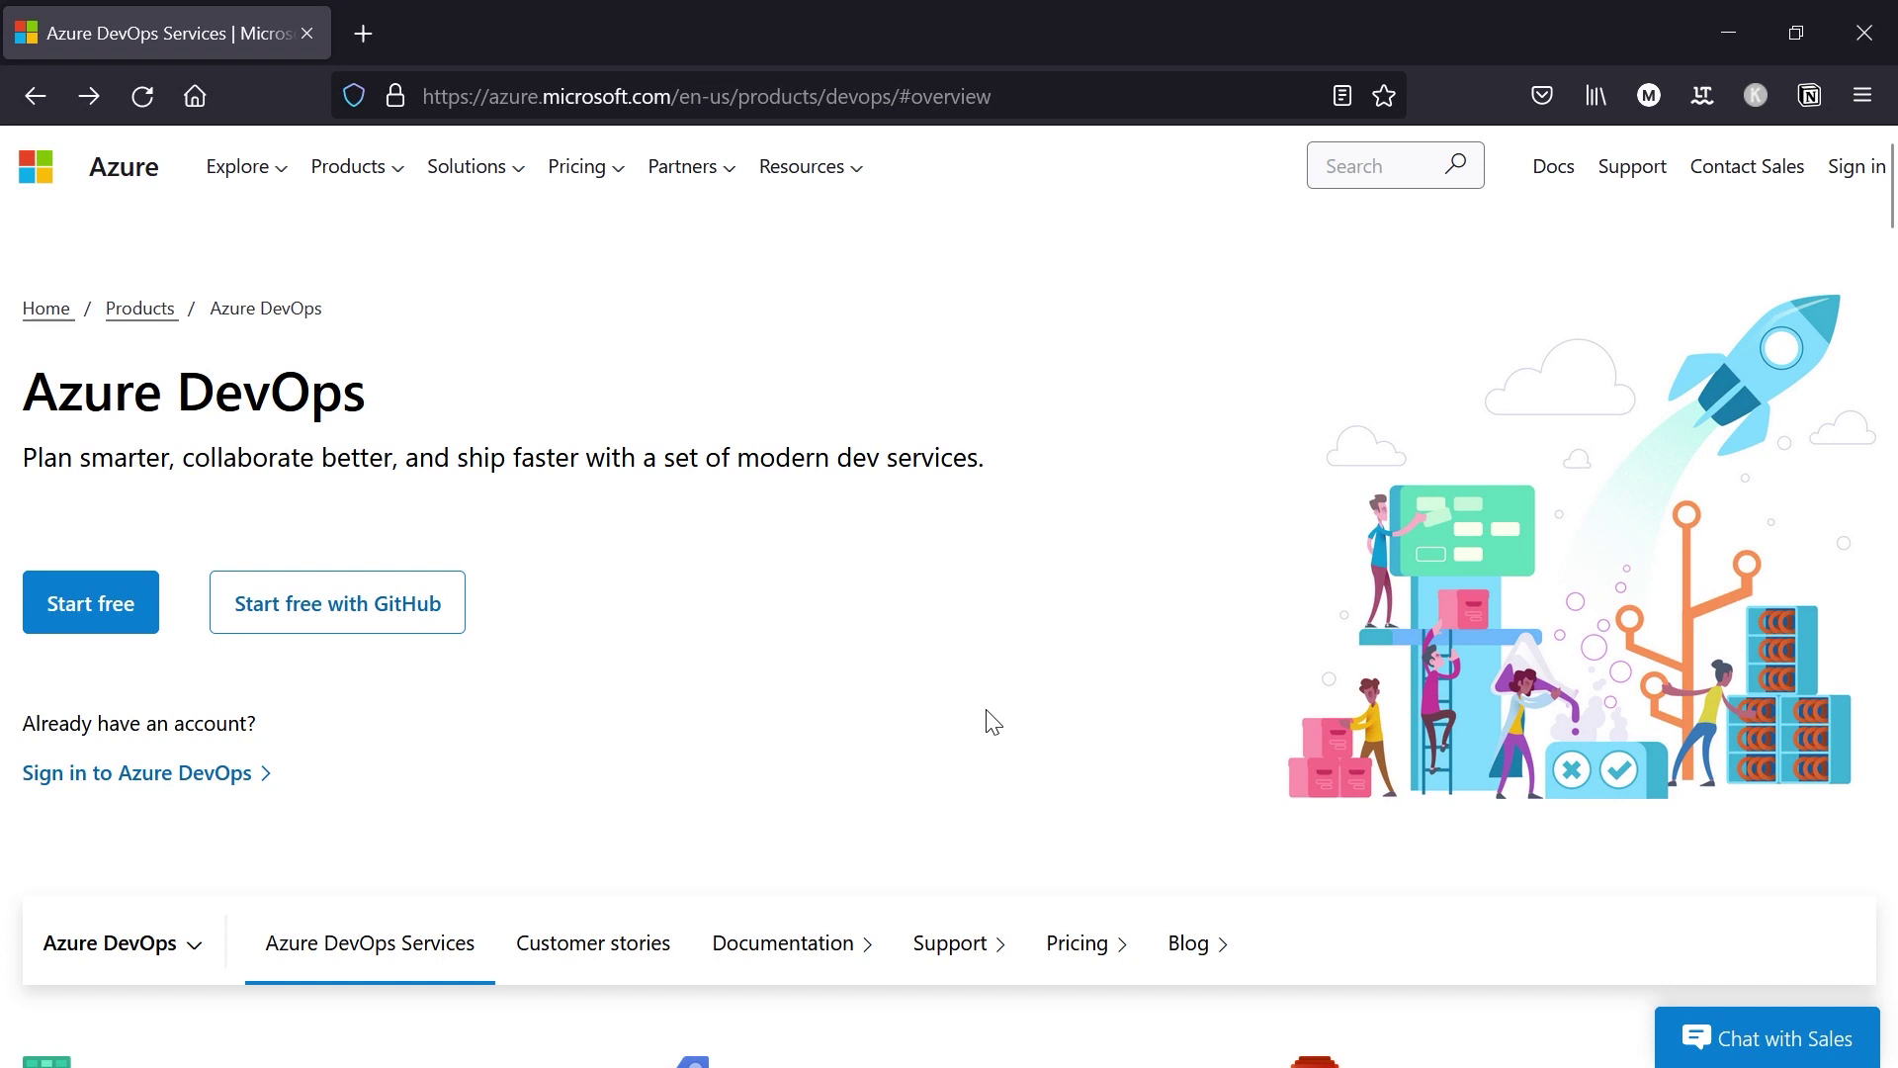
Step: Open the Azure DevOps pricing page and scroll through the plans
{"action": "left_click", "coordinate": [1088, 944]}
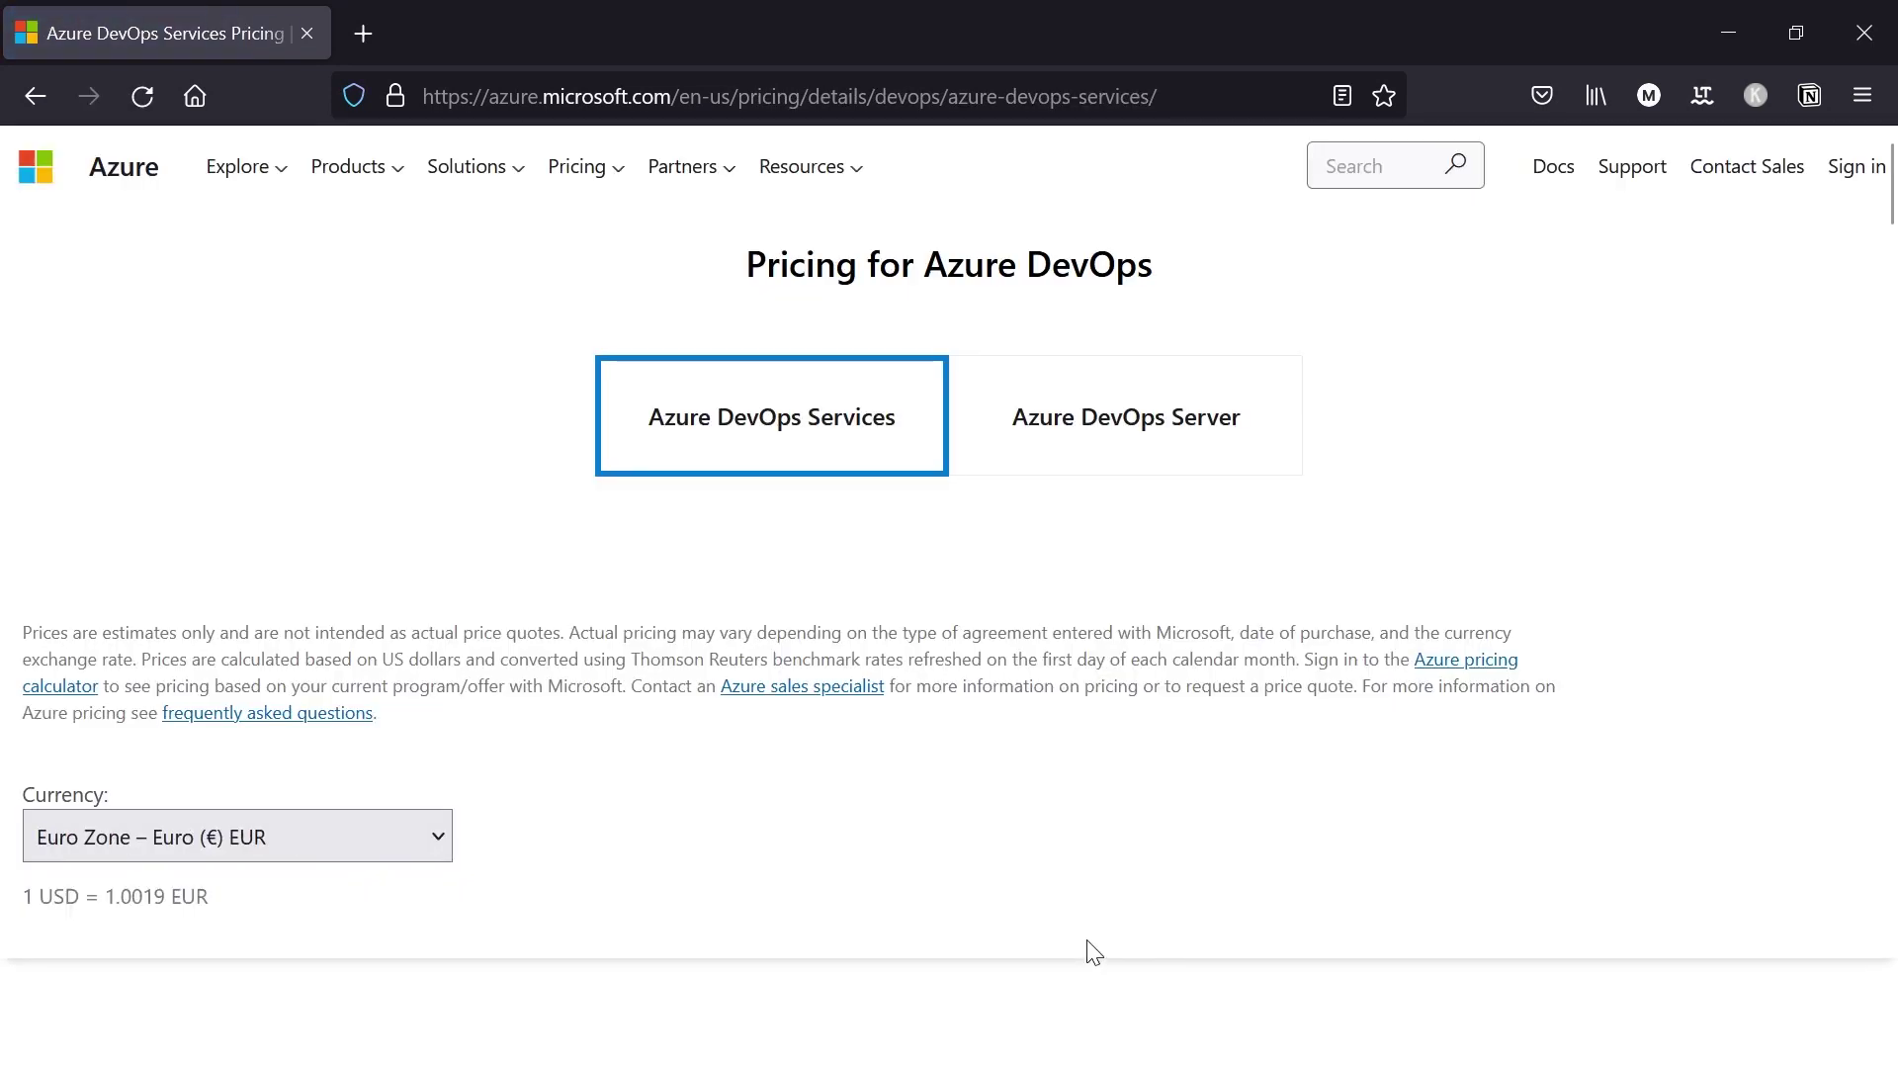
{"action": "scroll", "coordinate": [1088, 952], "scroll_direction": "down", "scroll_amount": 5}
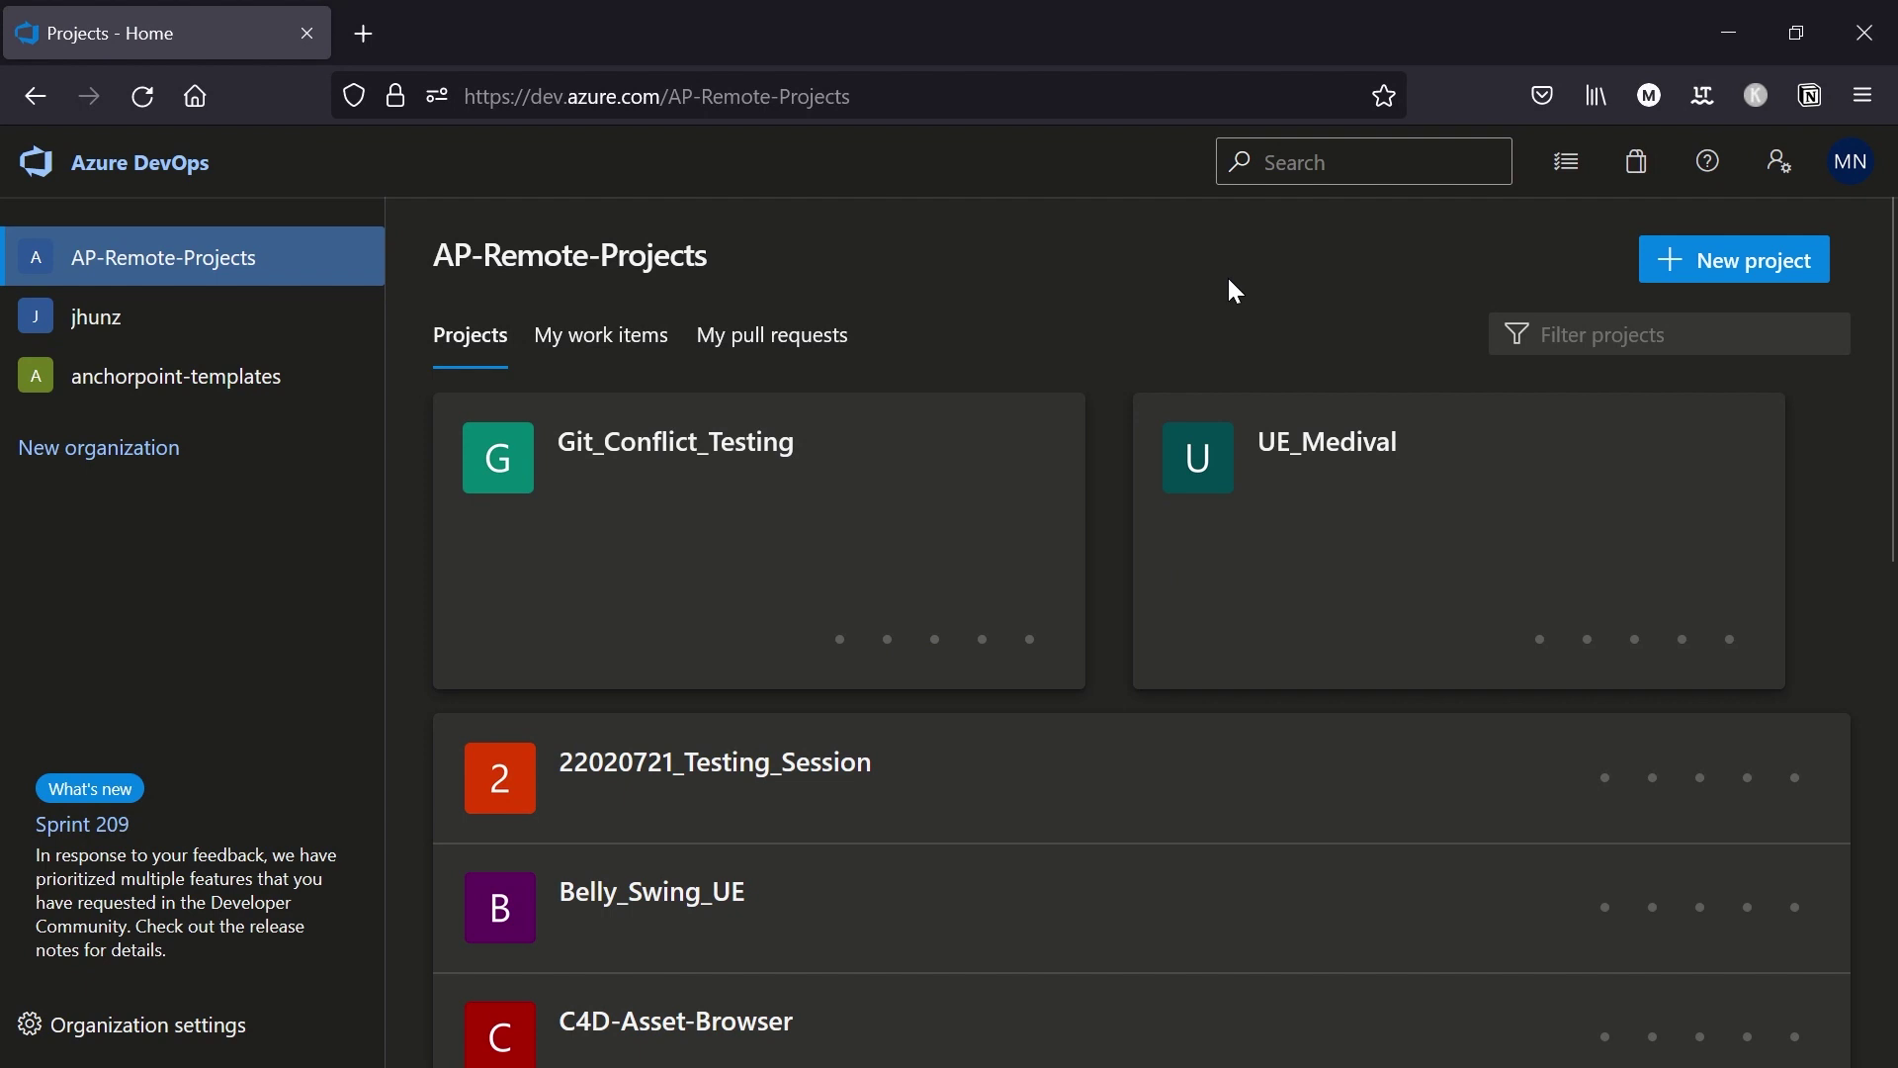
Step: Create a new private Azure DevOps project named UE5_valley_of_the_ancient
{"action": "left_click", "coordinate": [1717, 259]}
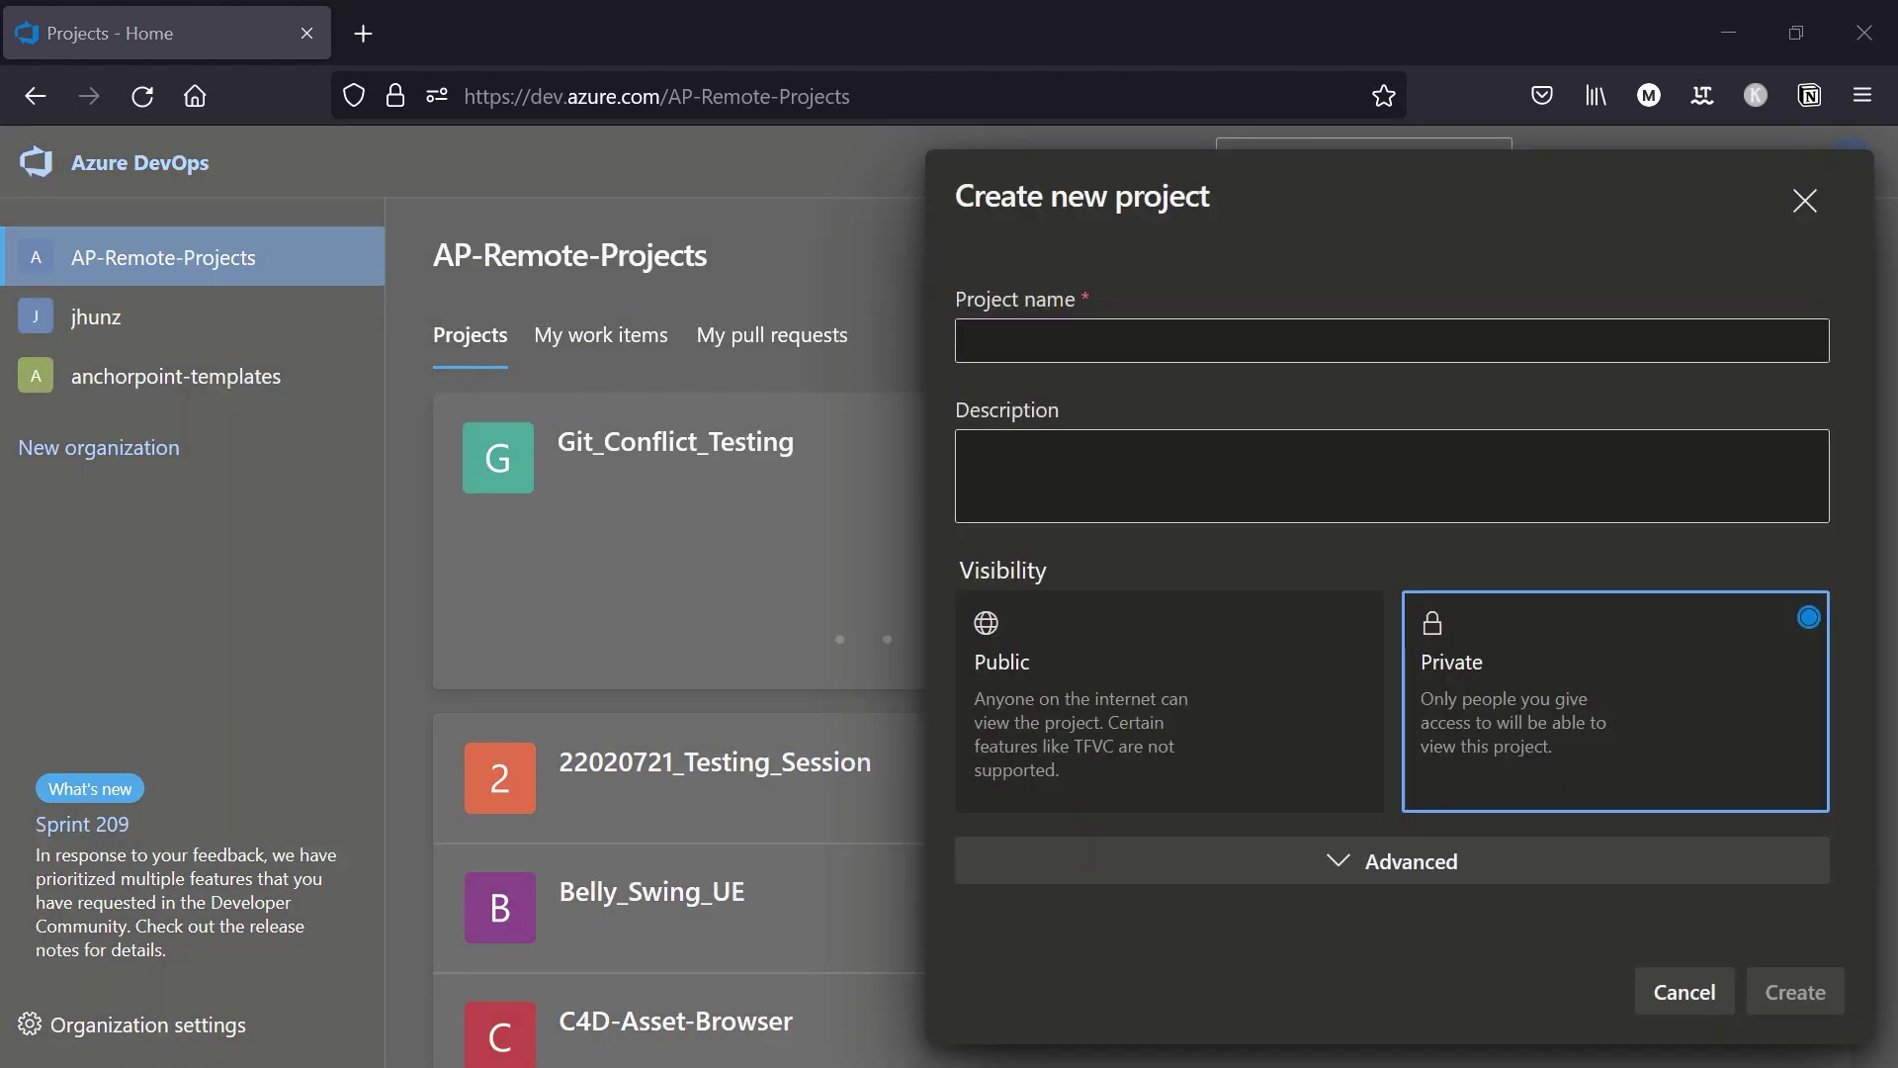
{"action": "left_click", "coordinate": [1160, 361]}
{"action": "type", "text": "UE5_valley_of_the_ancient"}
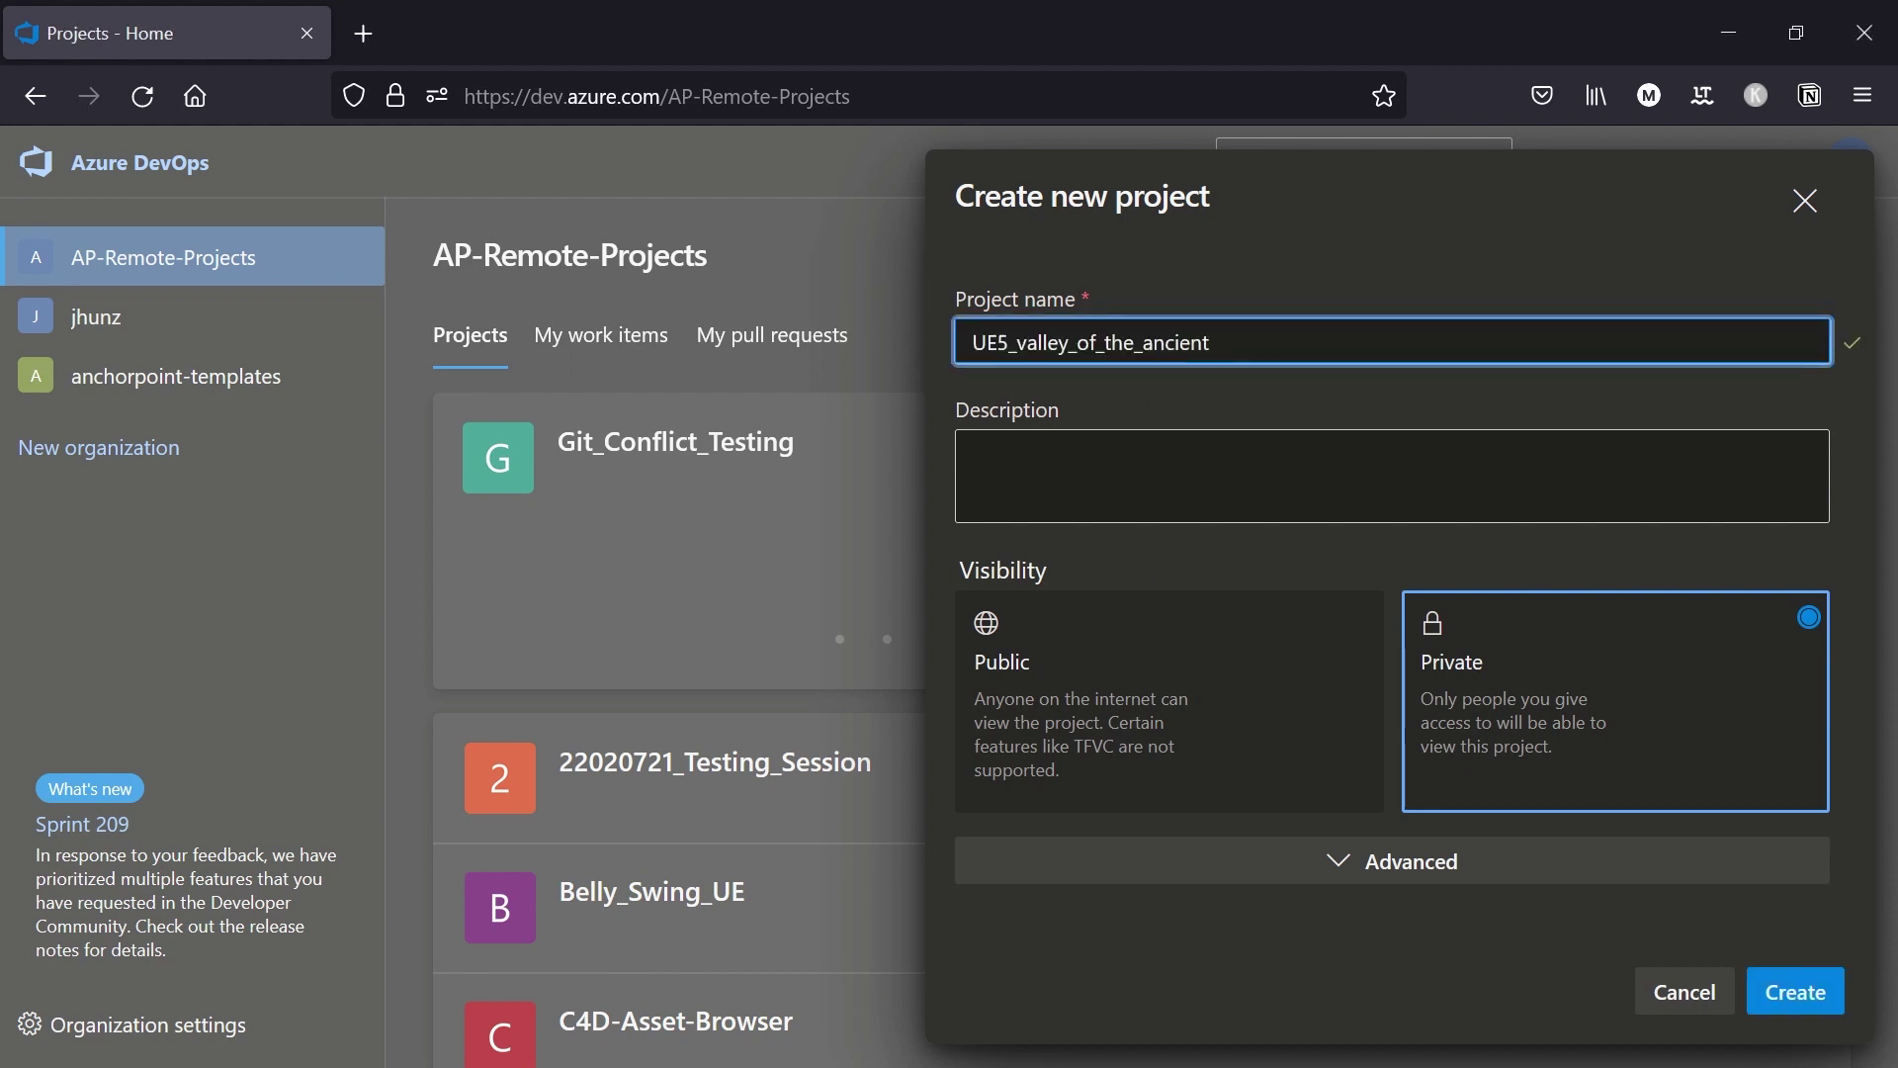
{"action": "left_click", "coordinate": [1799, 989]}
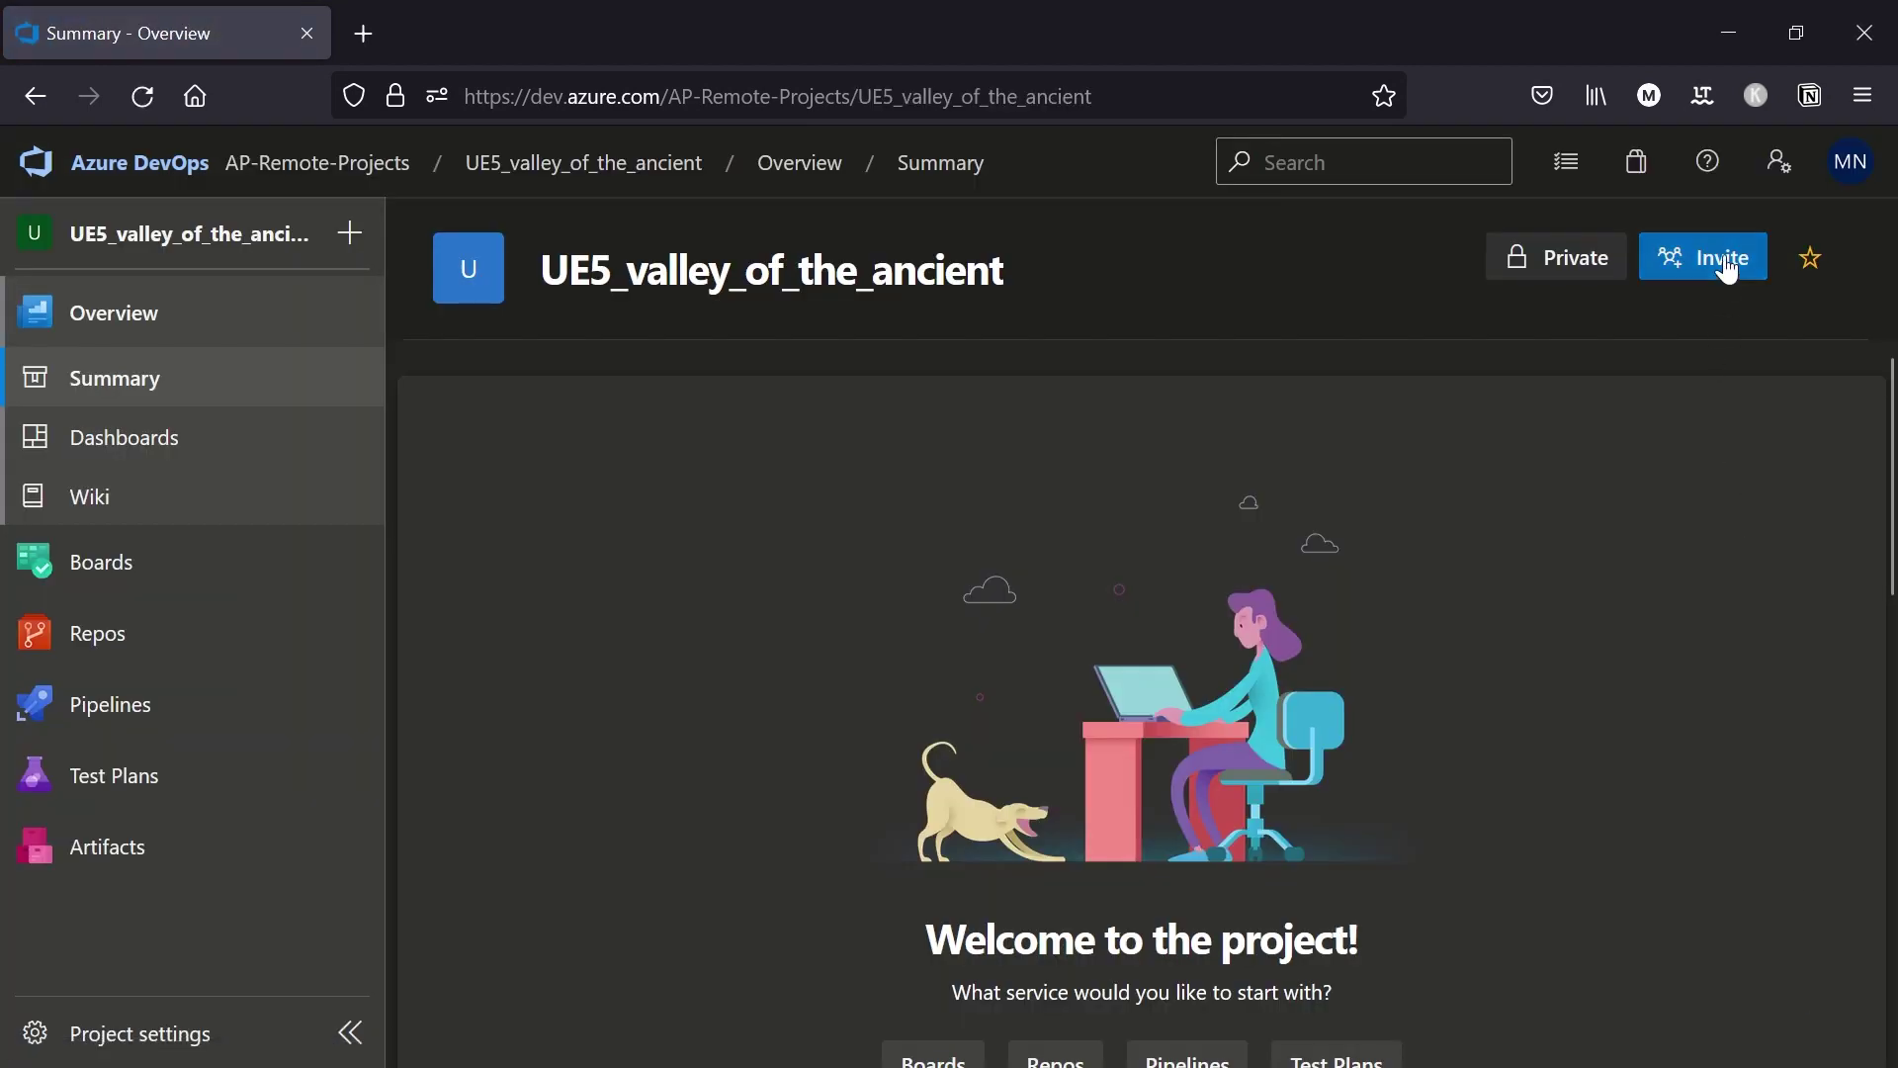
Step: Invite the suggested teammate to the project team, then open the empty repository's Files page
{"action": "left_click", "coordinate": [1722, 259]}
{"action": "type", "text": "jhu"}
{"action": "left_click", "coordinate": [1598, 428]}
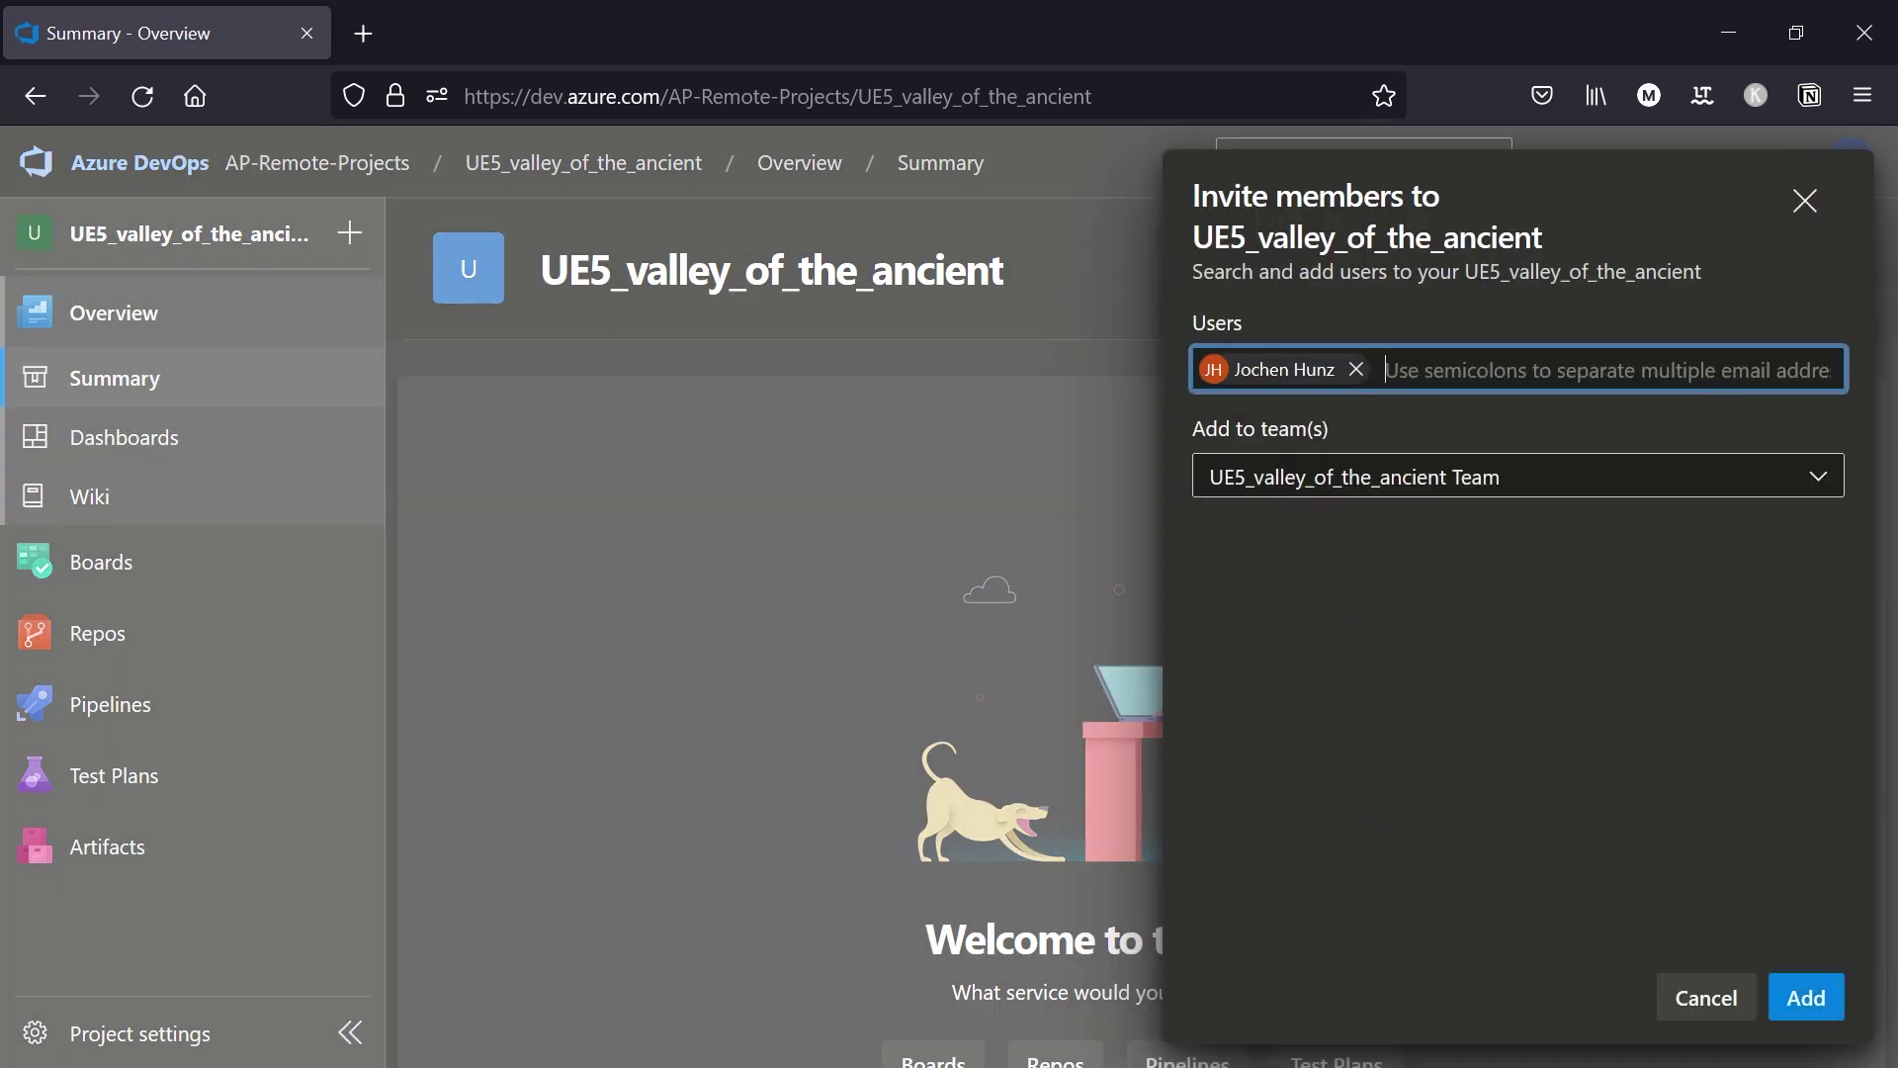
{"action": "left_click", "coordinate": [1805, 997]}
{"action": "mouse_move", "coordinate": [119, 636]}
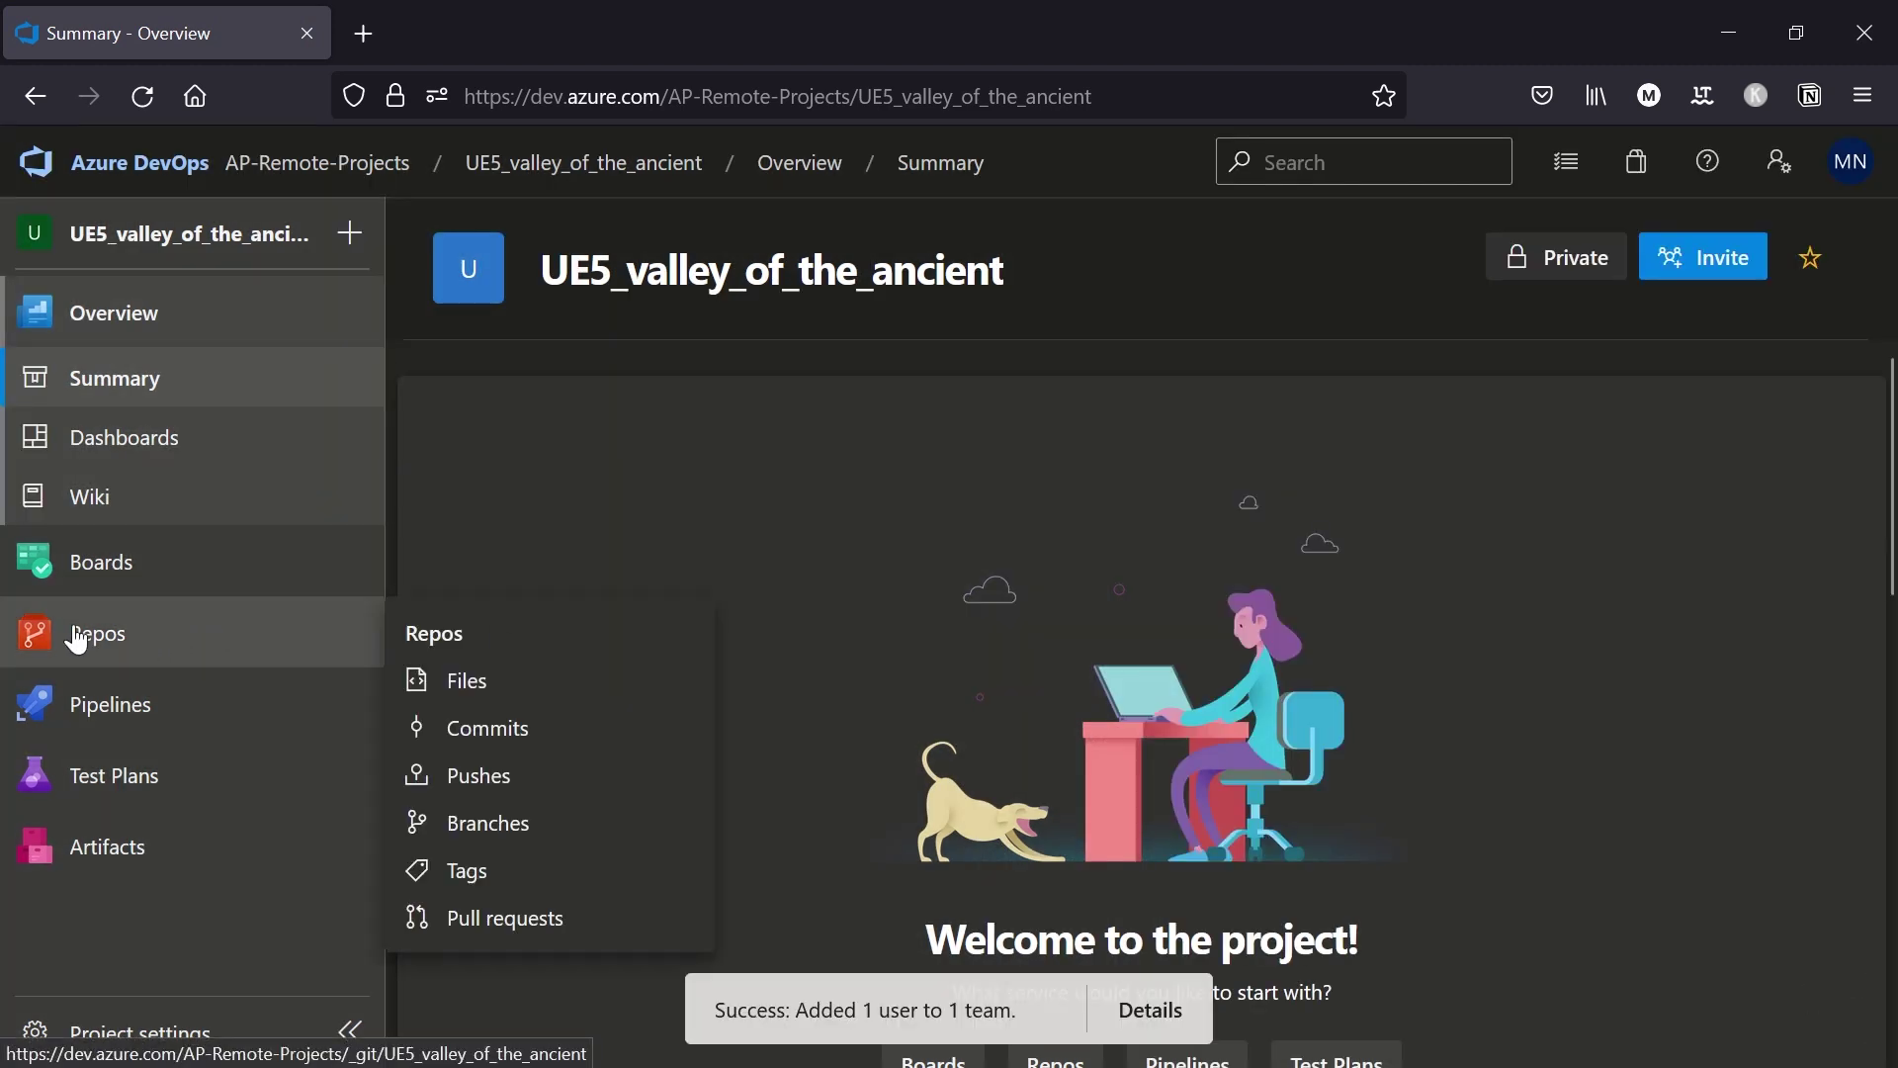
{"action": "left_click", "coordinate": [464, 681]}
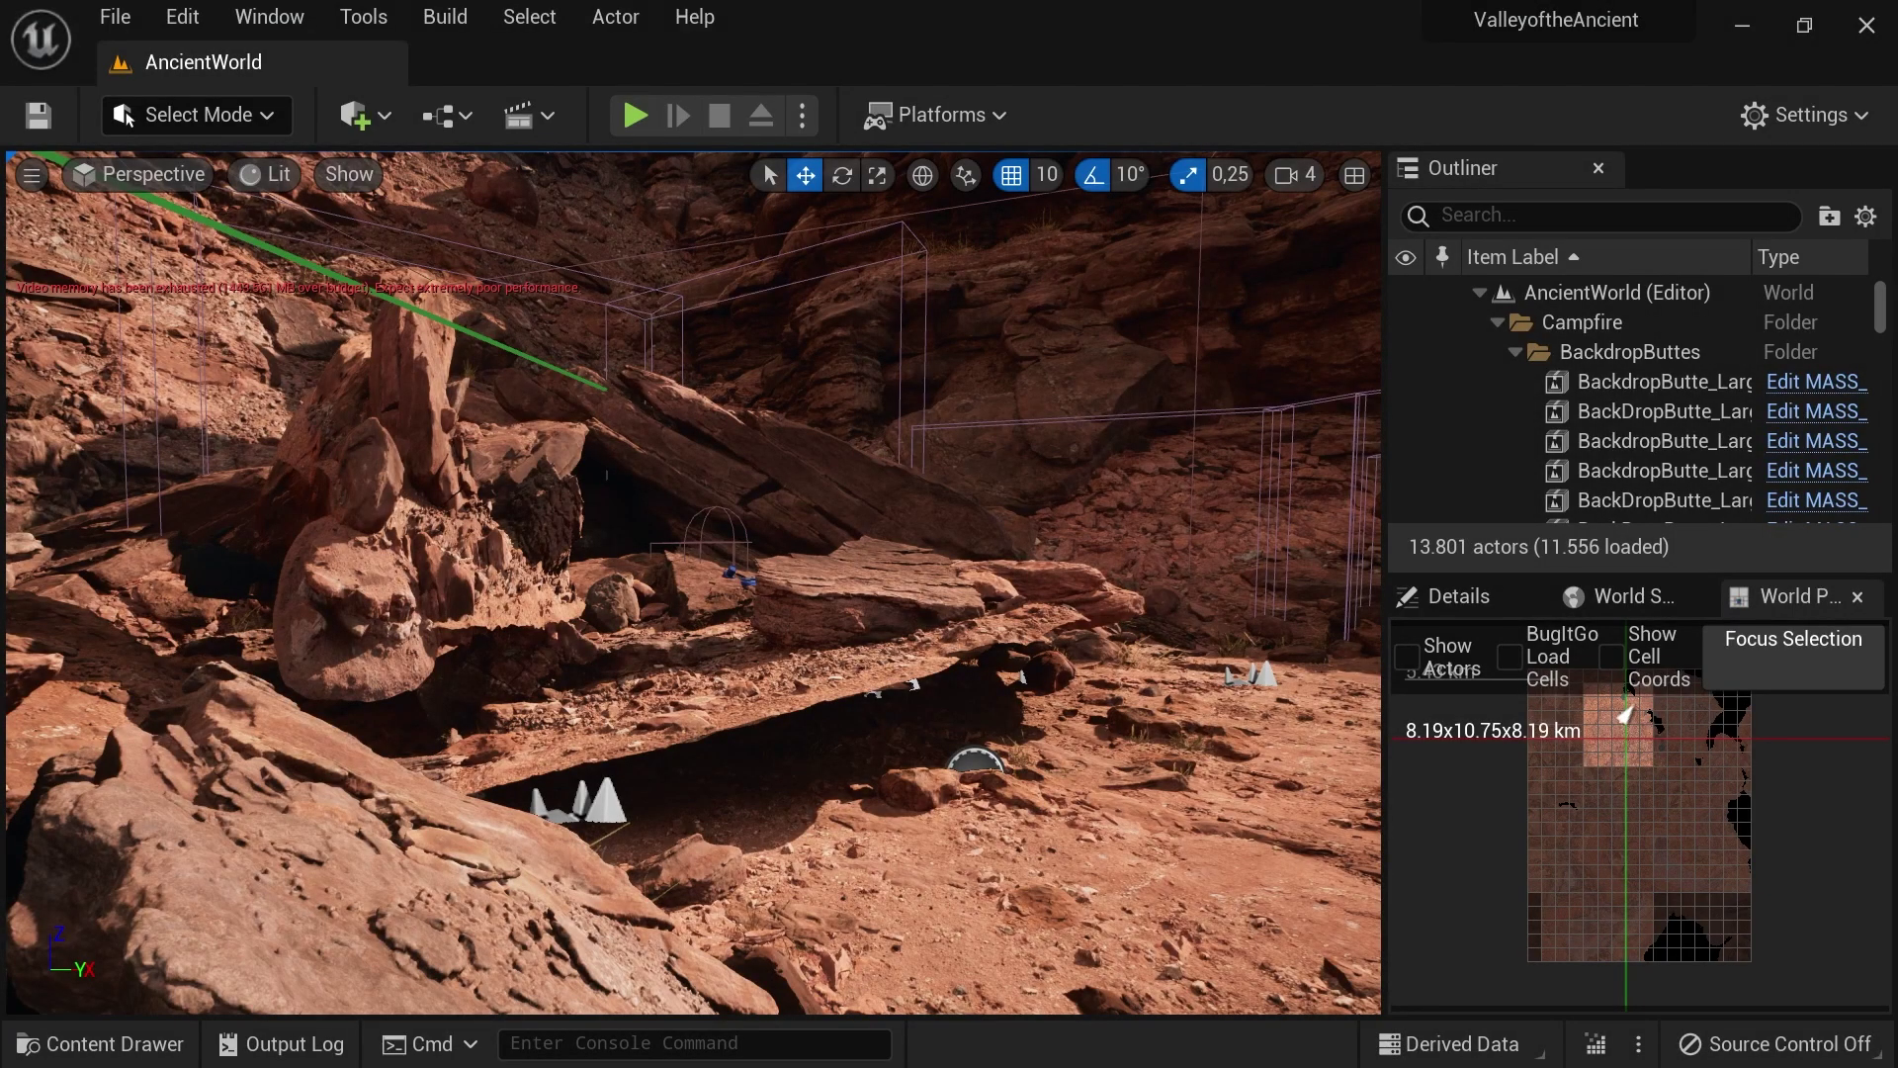
{"action": "left_click", "coordinate": [1789, 1049]}
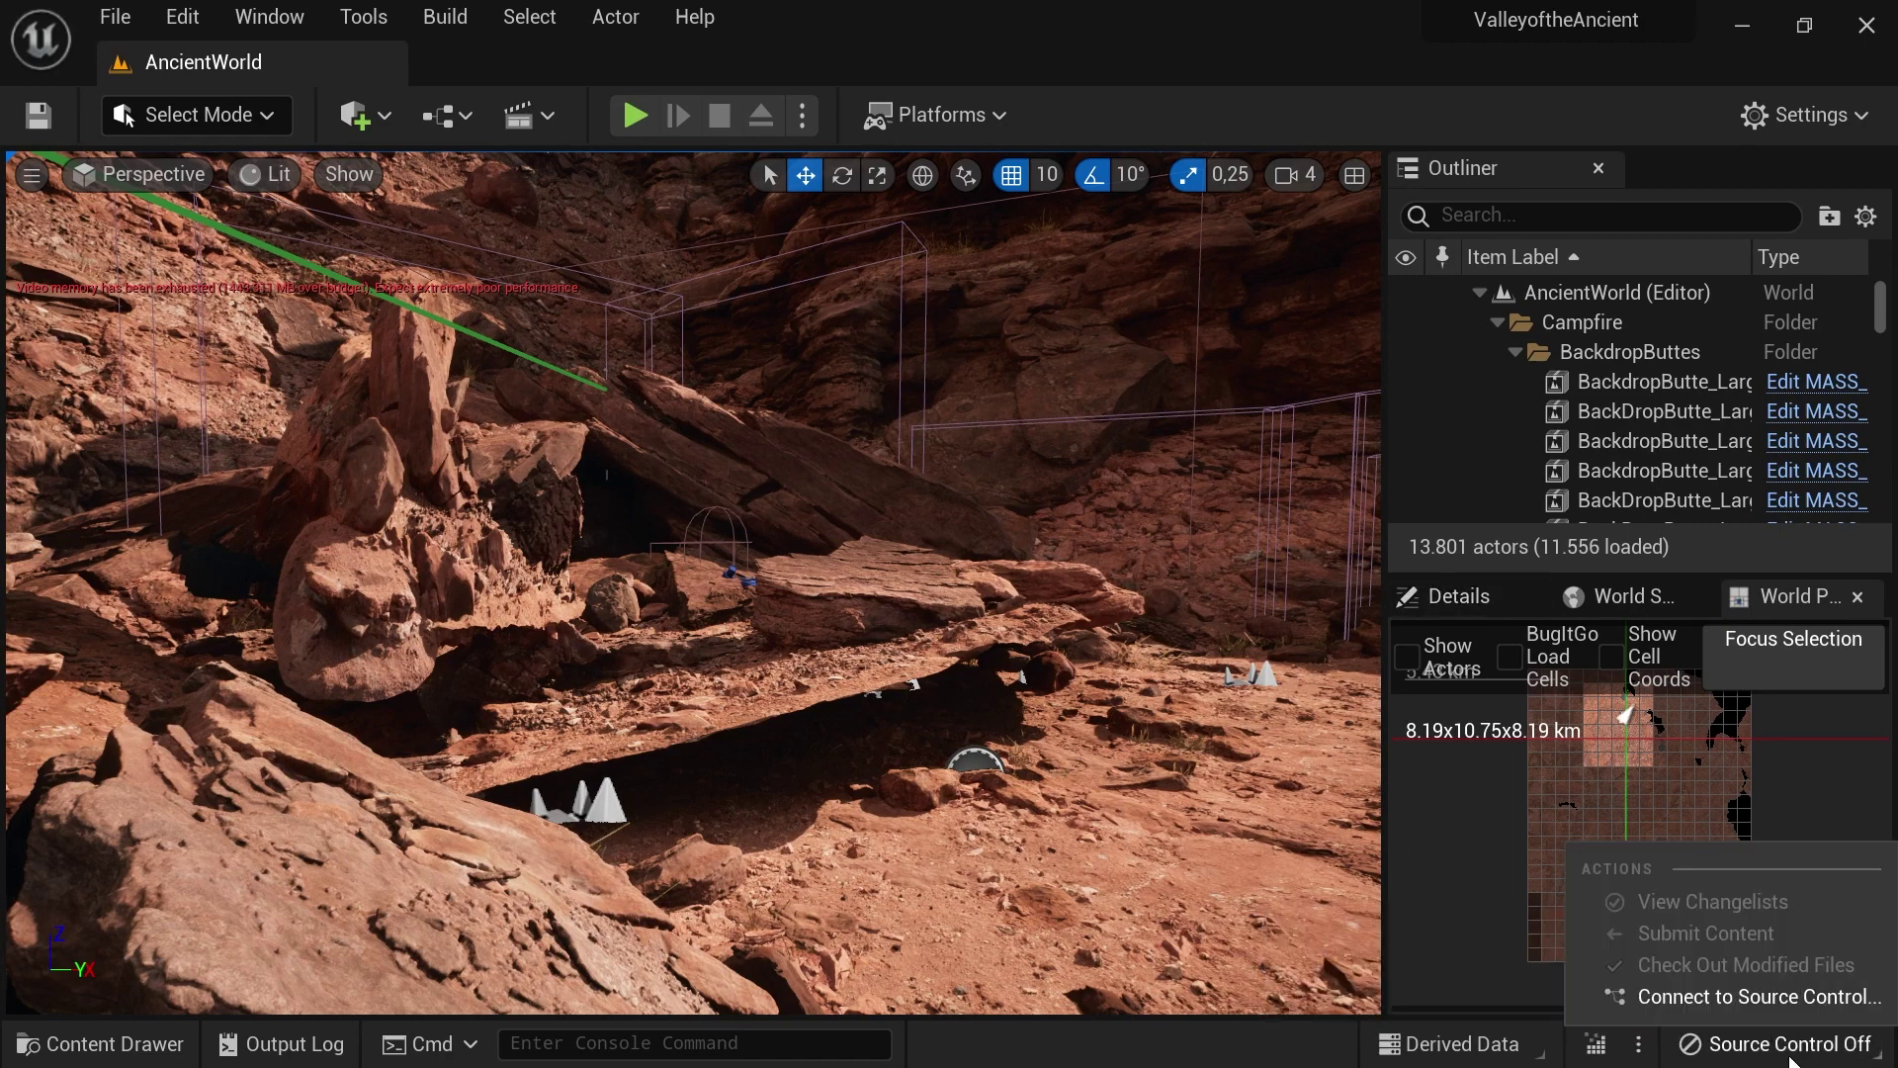
{"action": "left_click", "coordinate": [1770, 997]}
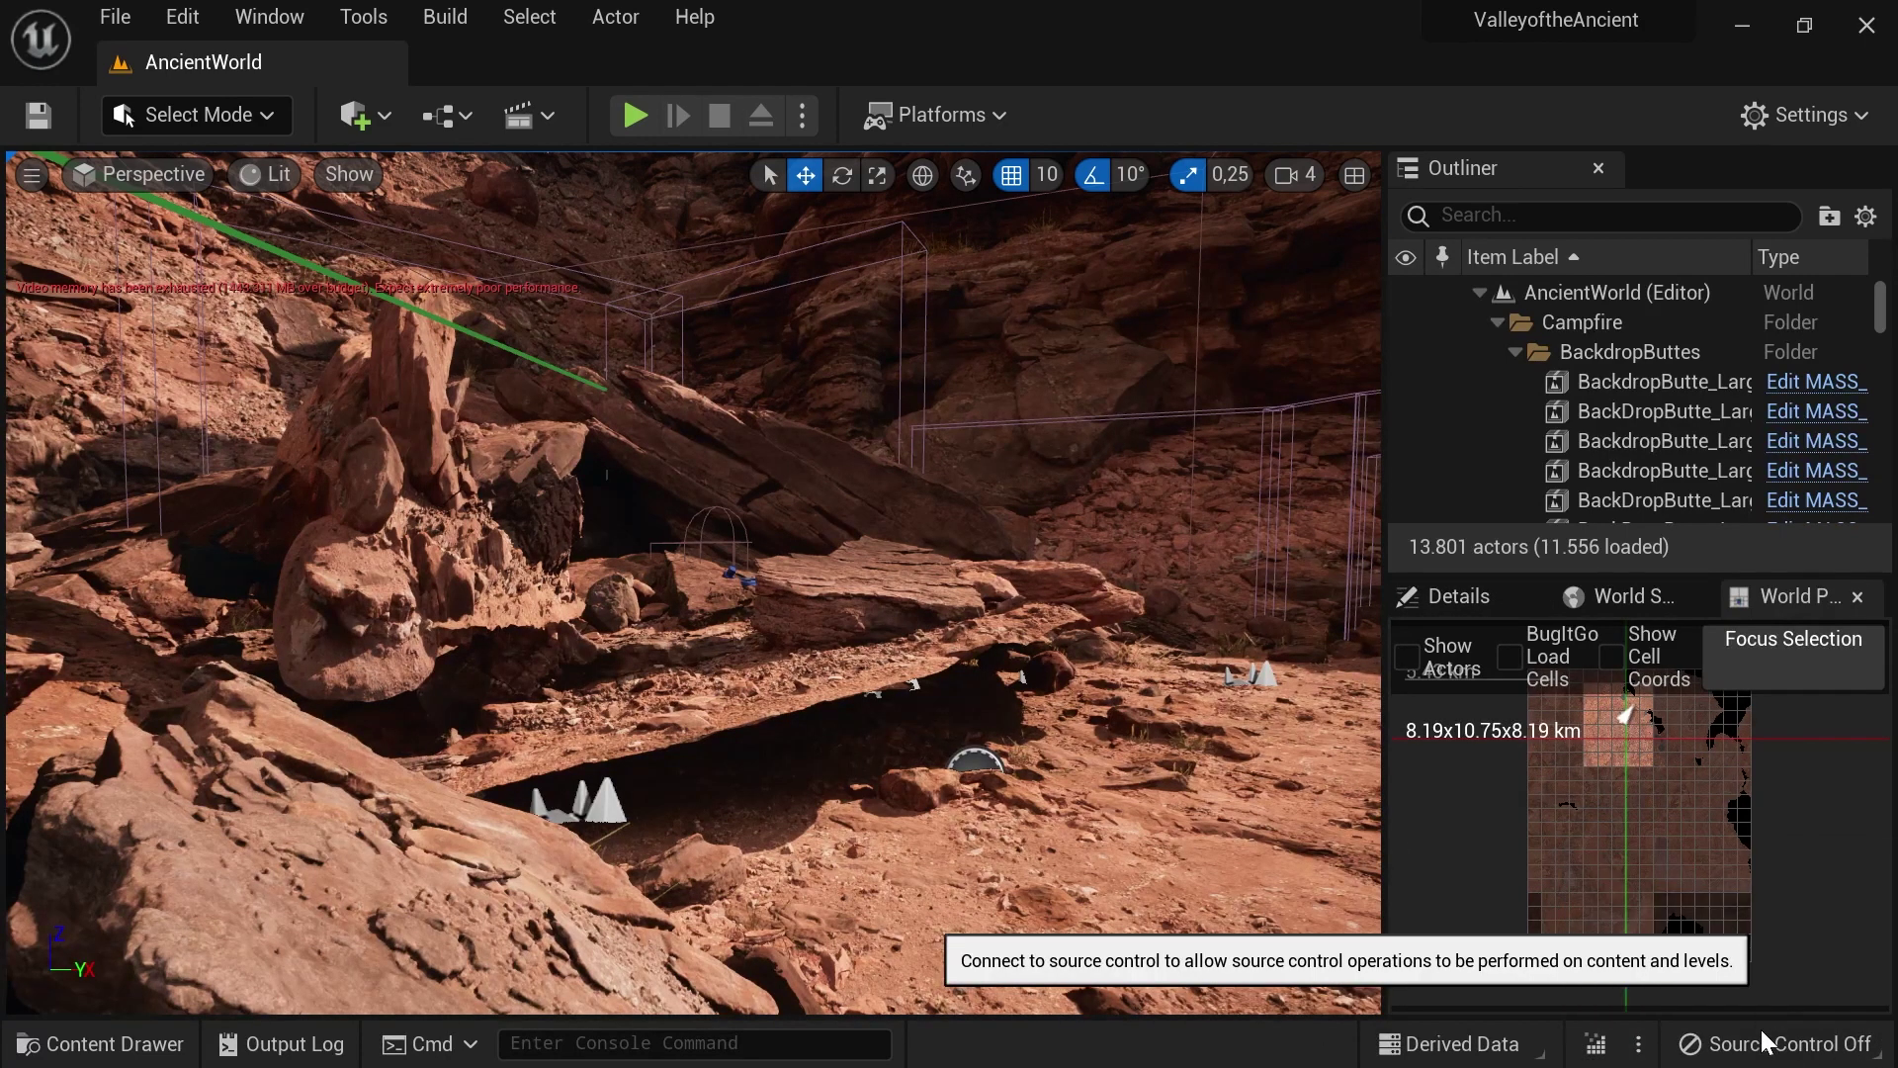
{"action": "left_click", "coordinate": [939, 225]}
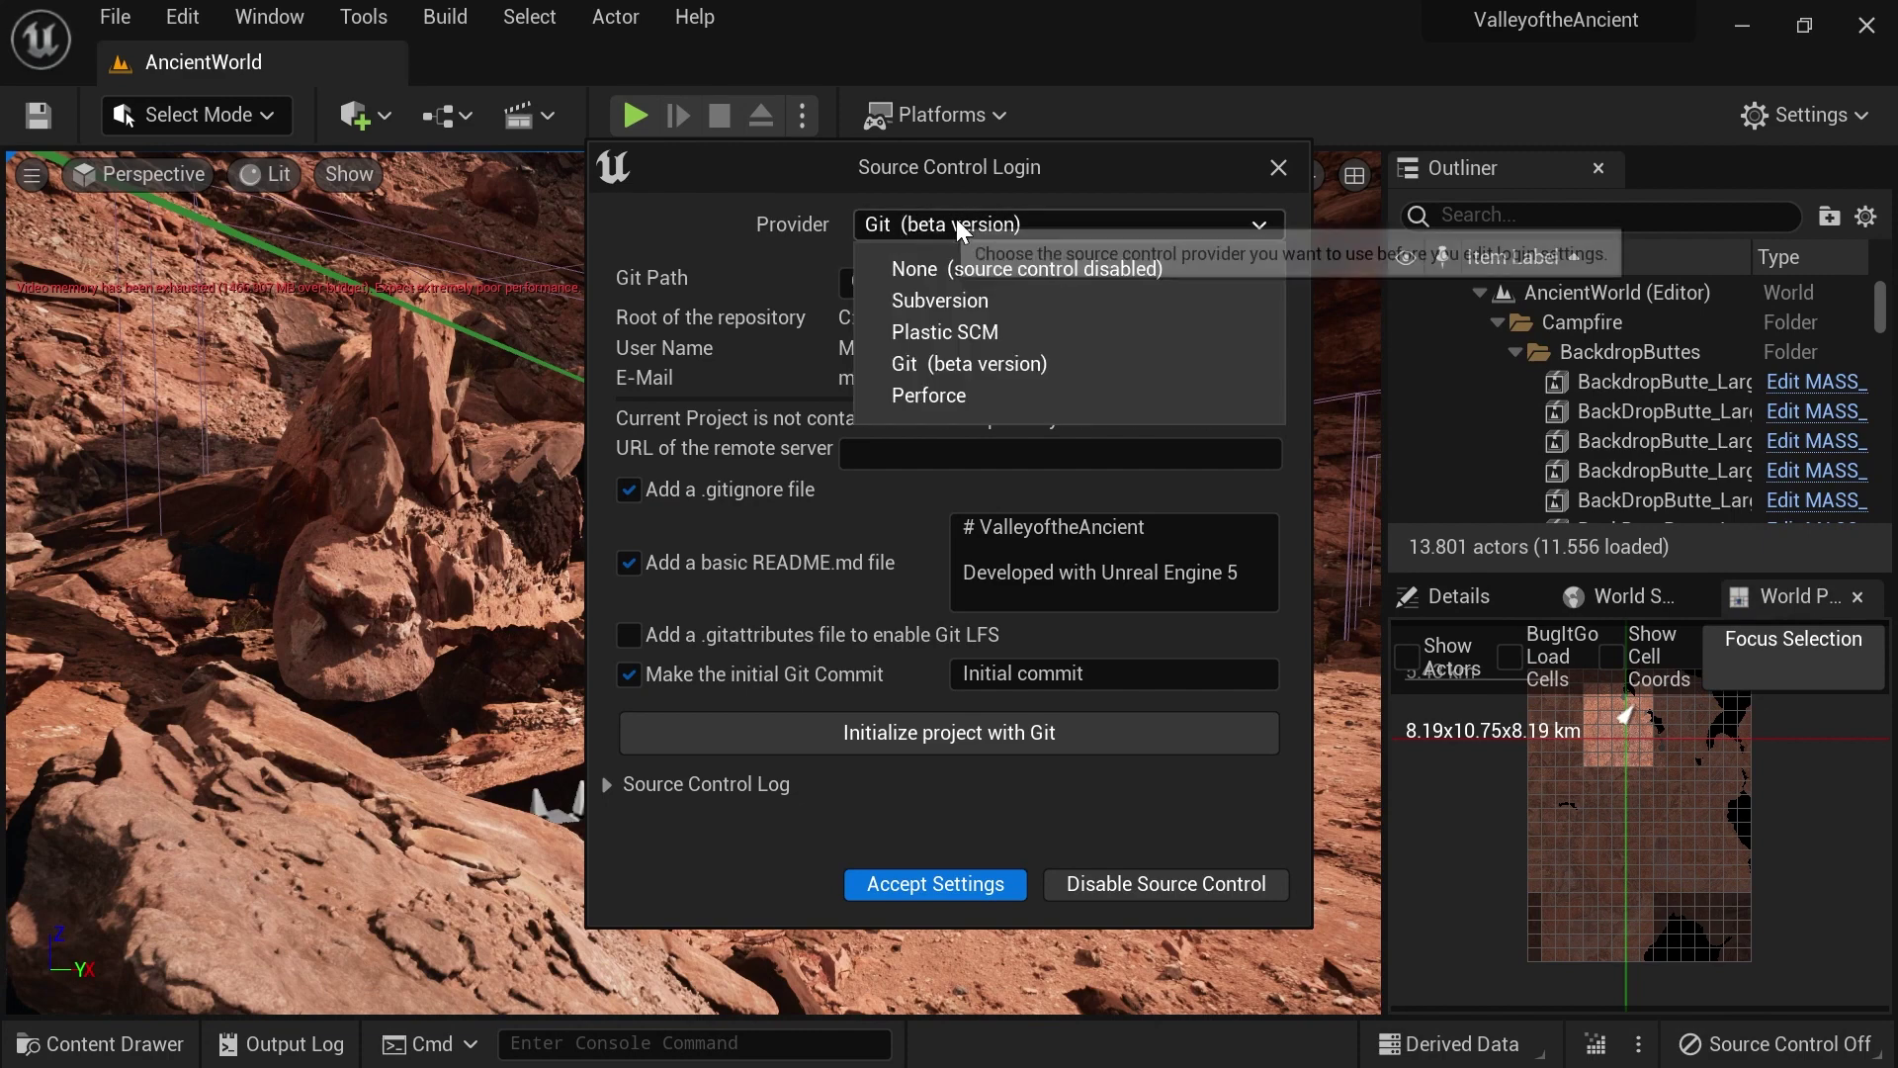
{"action": "left_click", "coordinate": [943, 371]}
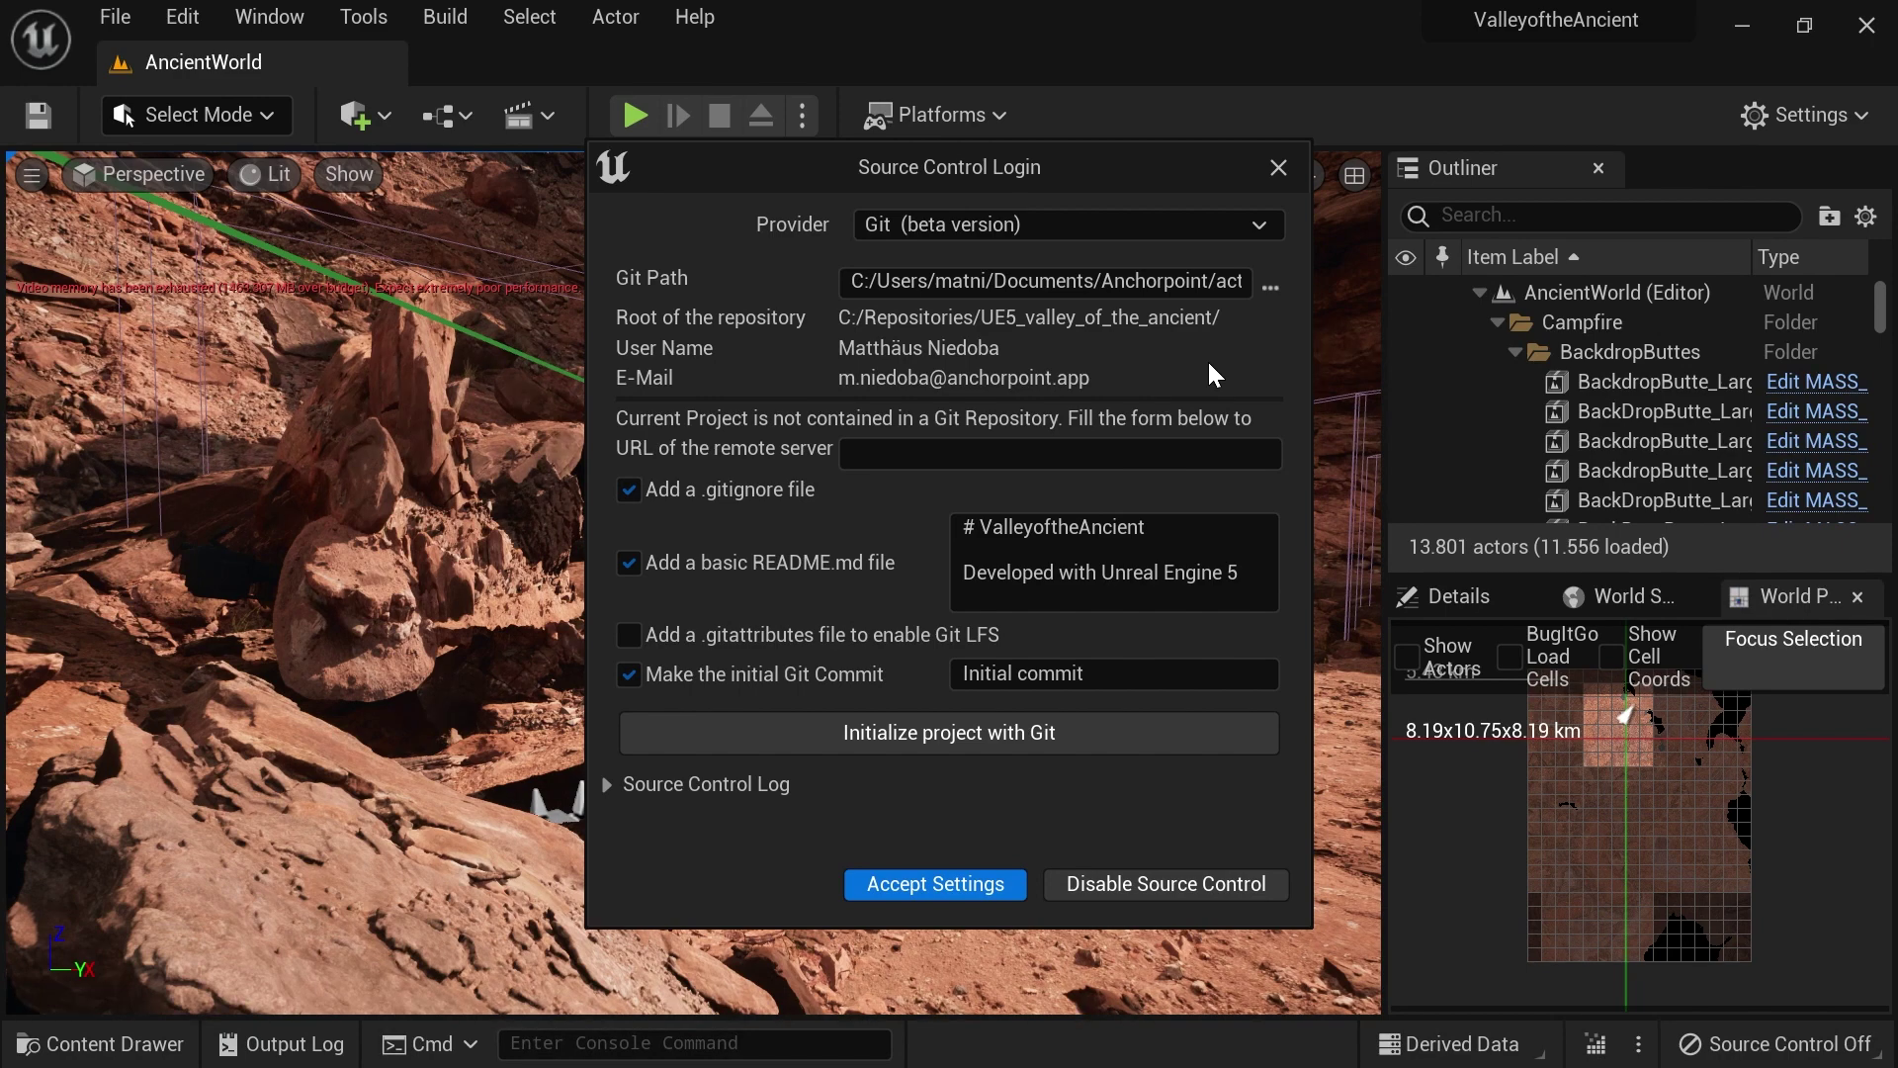
{"action": "left_click", "coordinate": [1277, 169]}
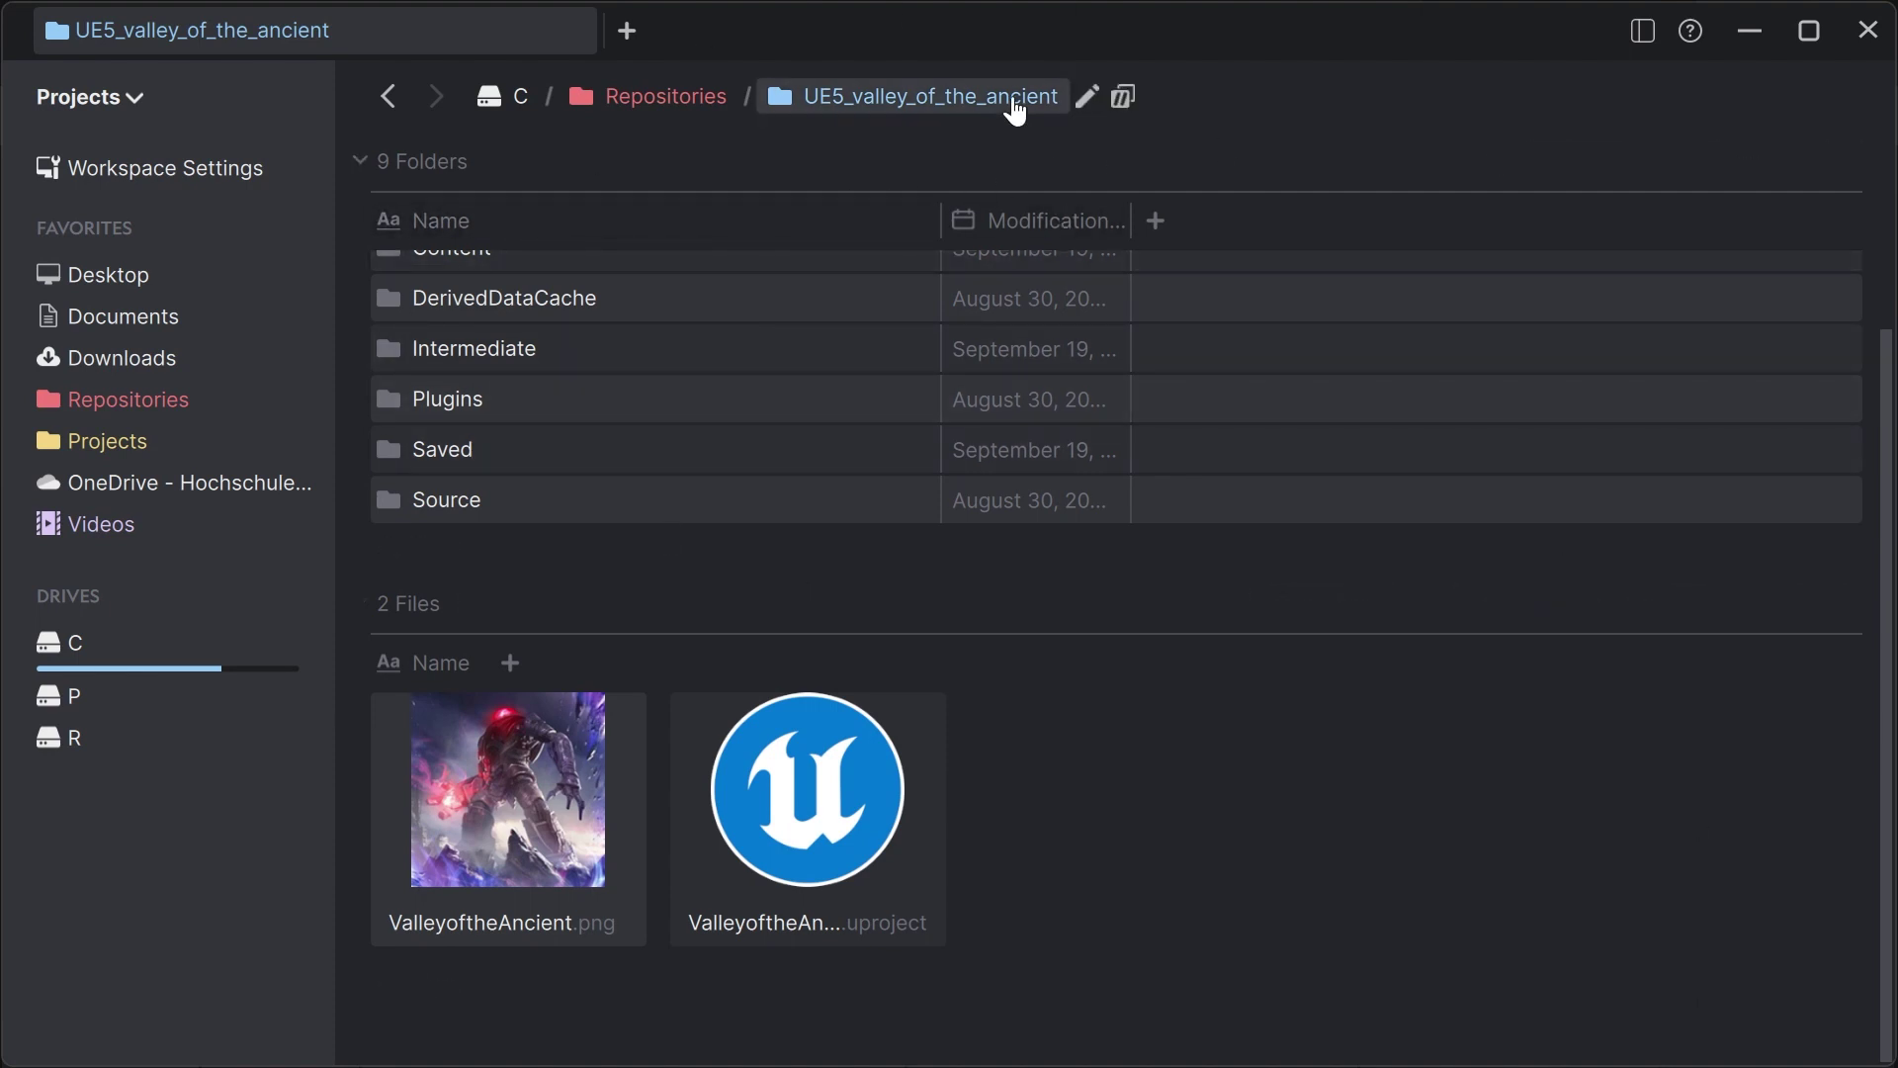
Step: Create a Git repository in UE5_valley_of_the_ancient with the UnrealEngine gitignore and the Azure DevOps remote URL
{"action": "left_click", "coordinate": [682, 104]}
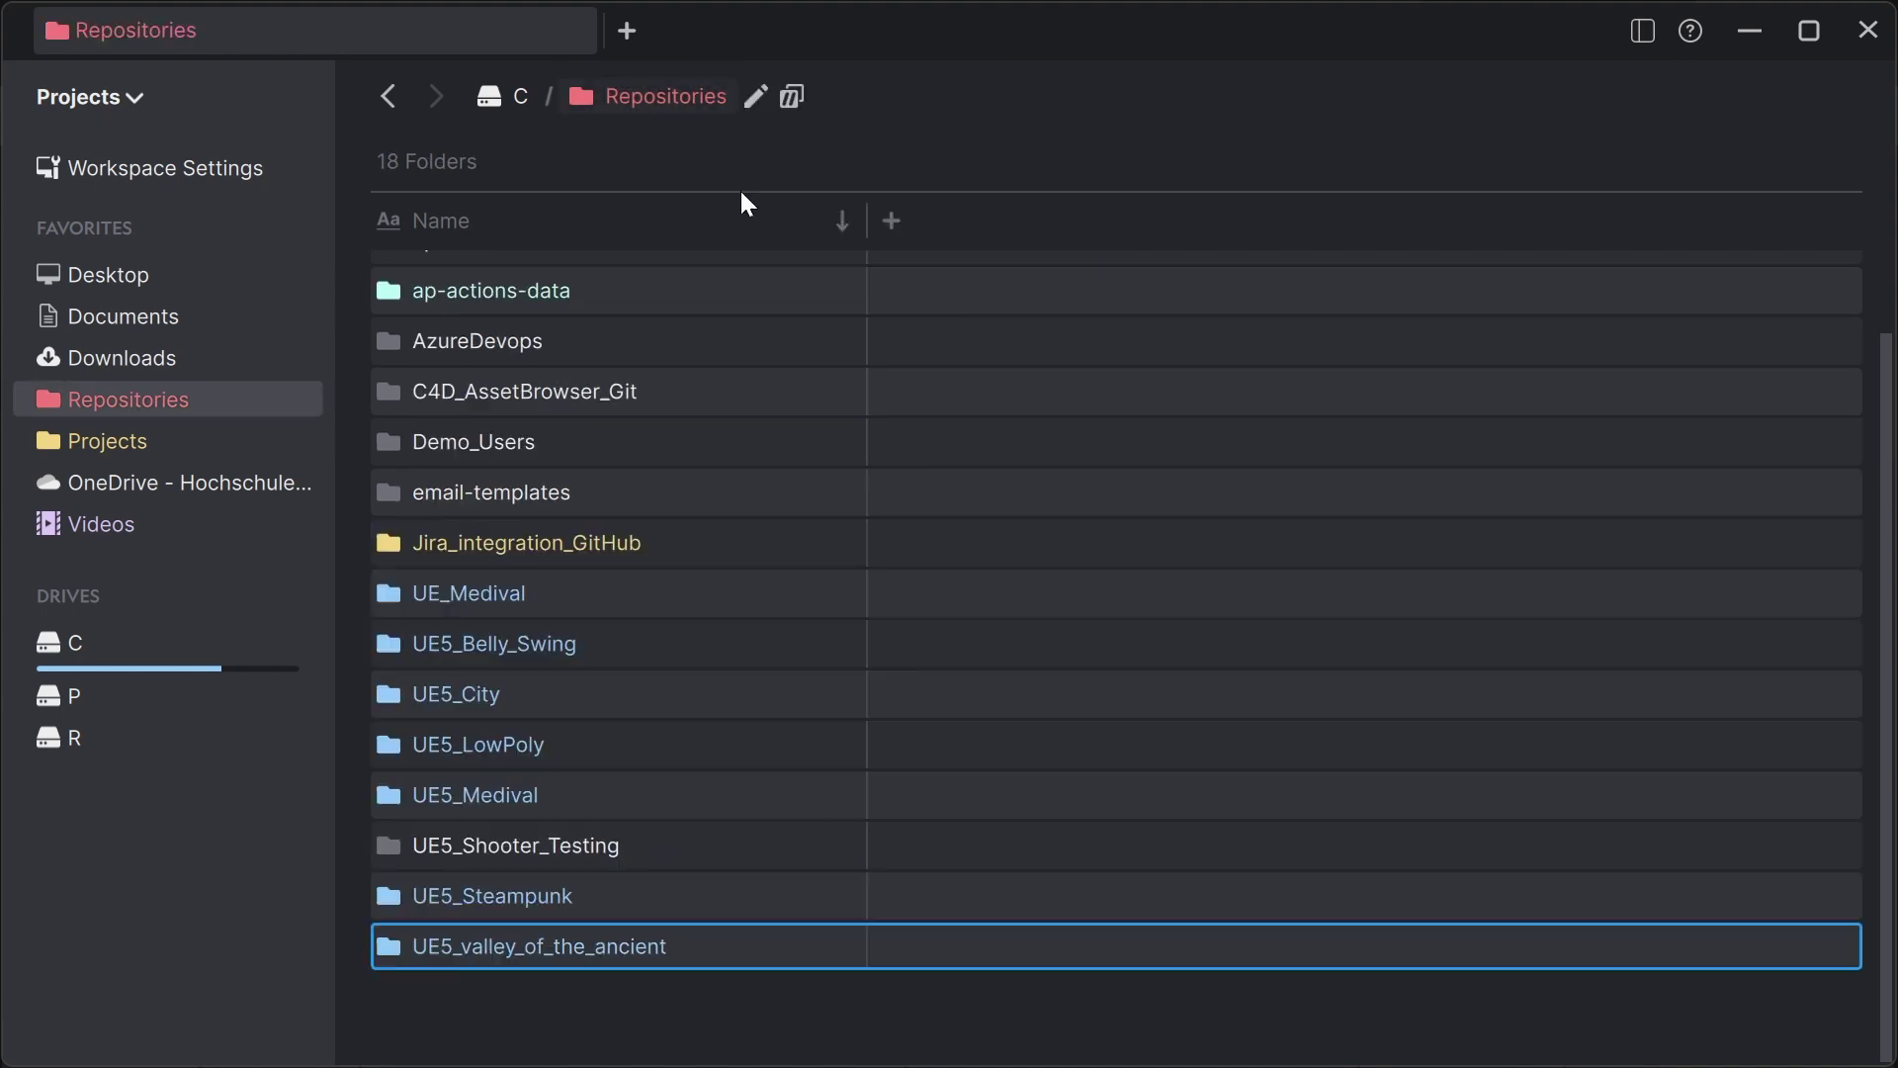
{"action": "right_click", "coordinate": [741, 959]}
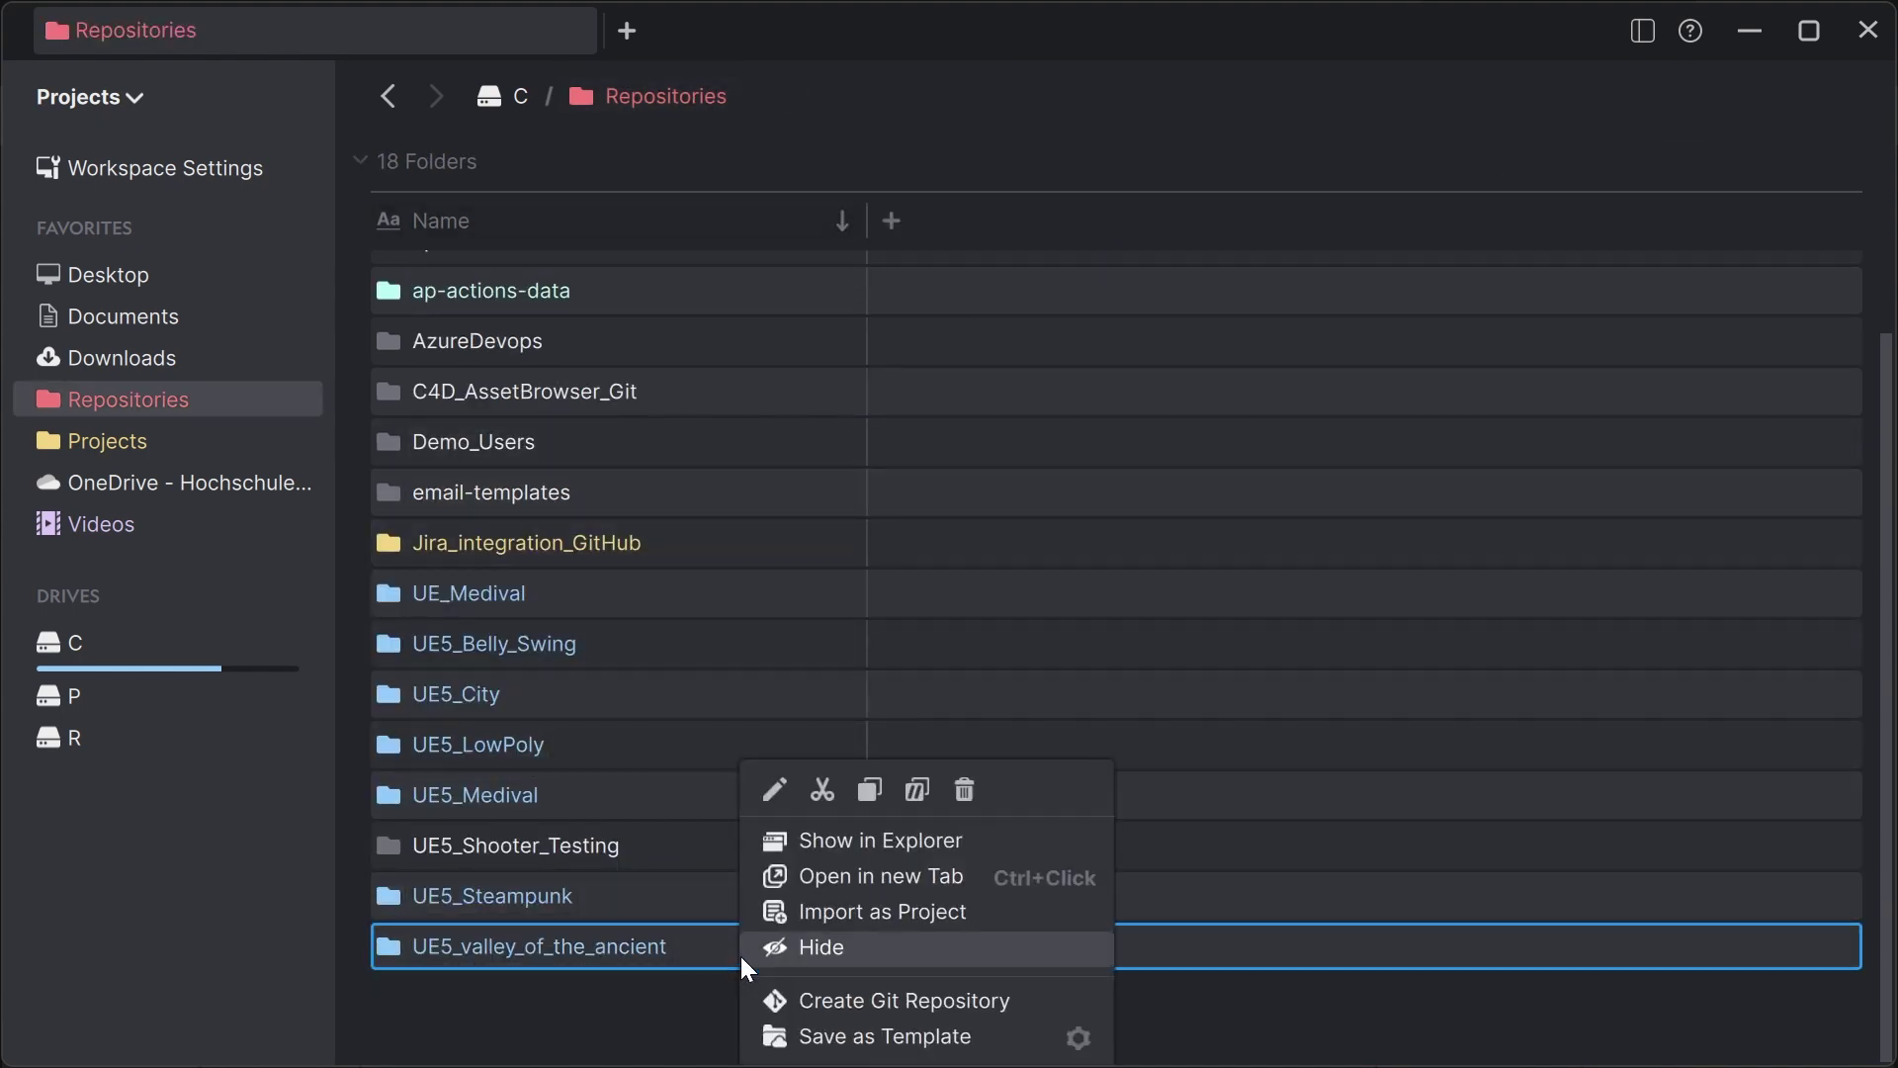
{"action": "left_click", "coordinate": [908, 998]}
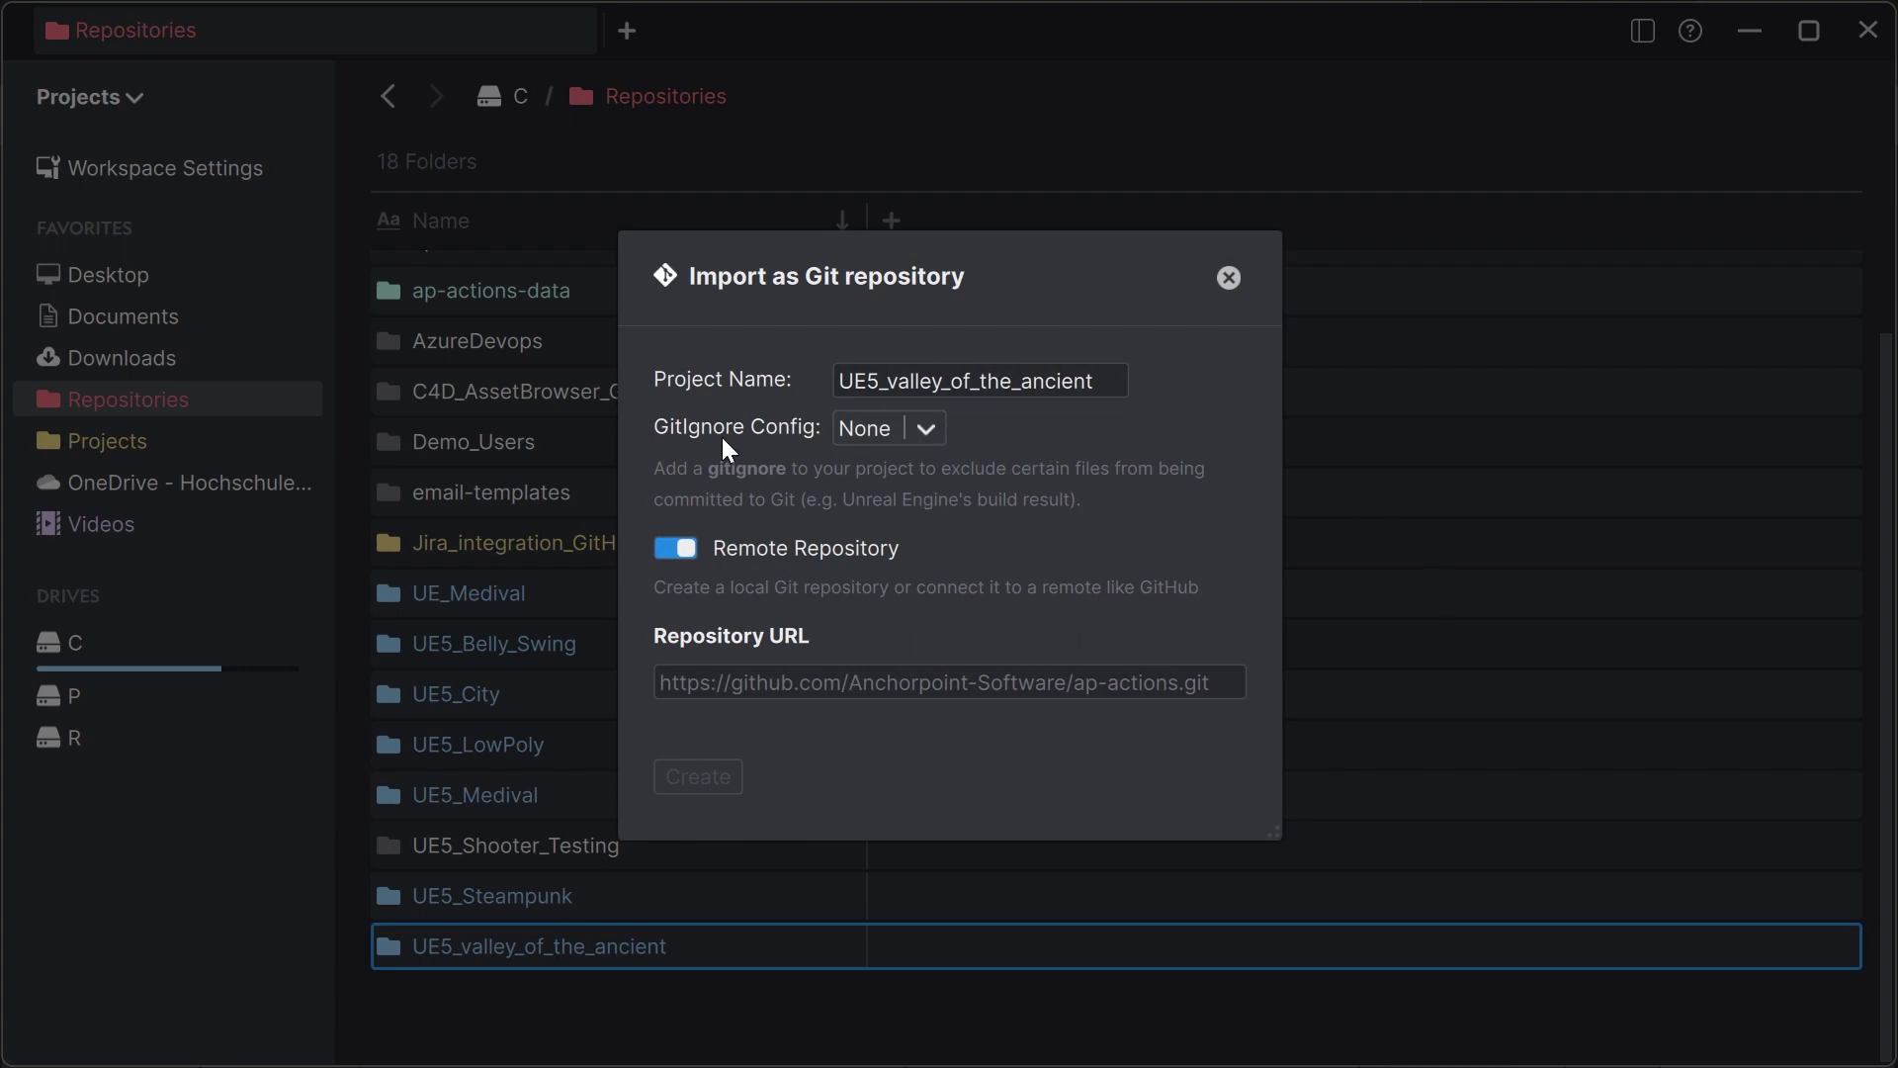
{"action": "left_click", "coordinate": [901, 448]}
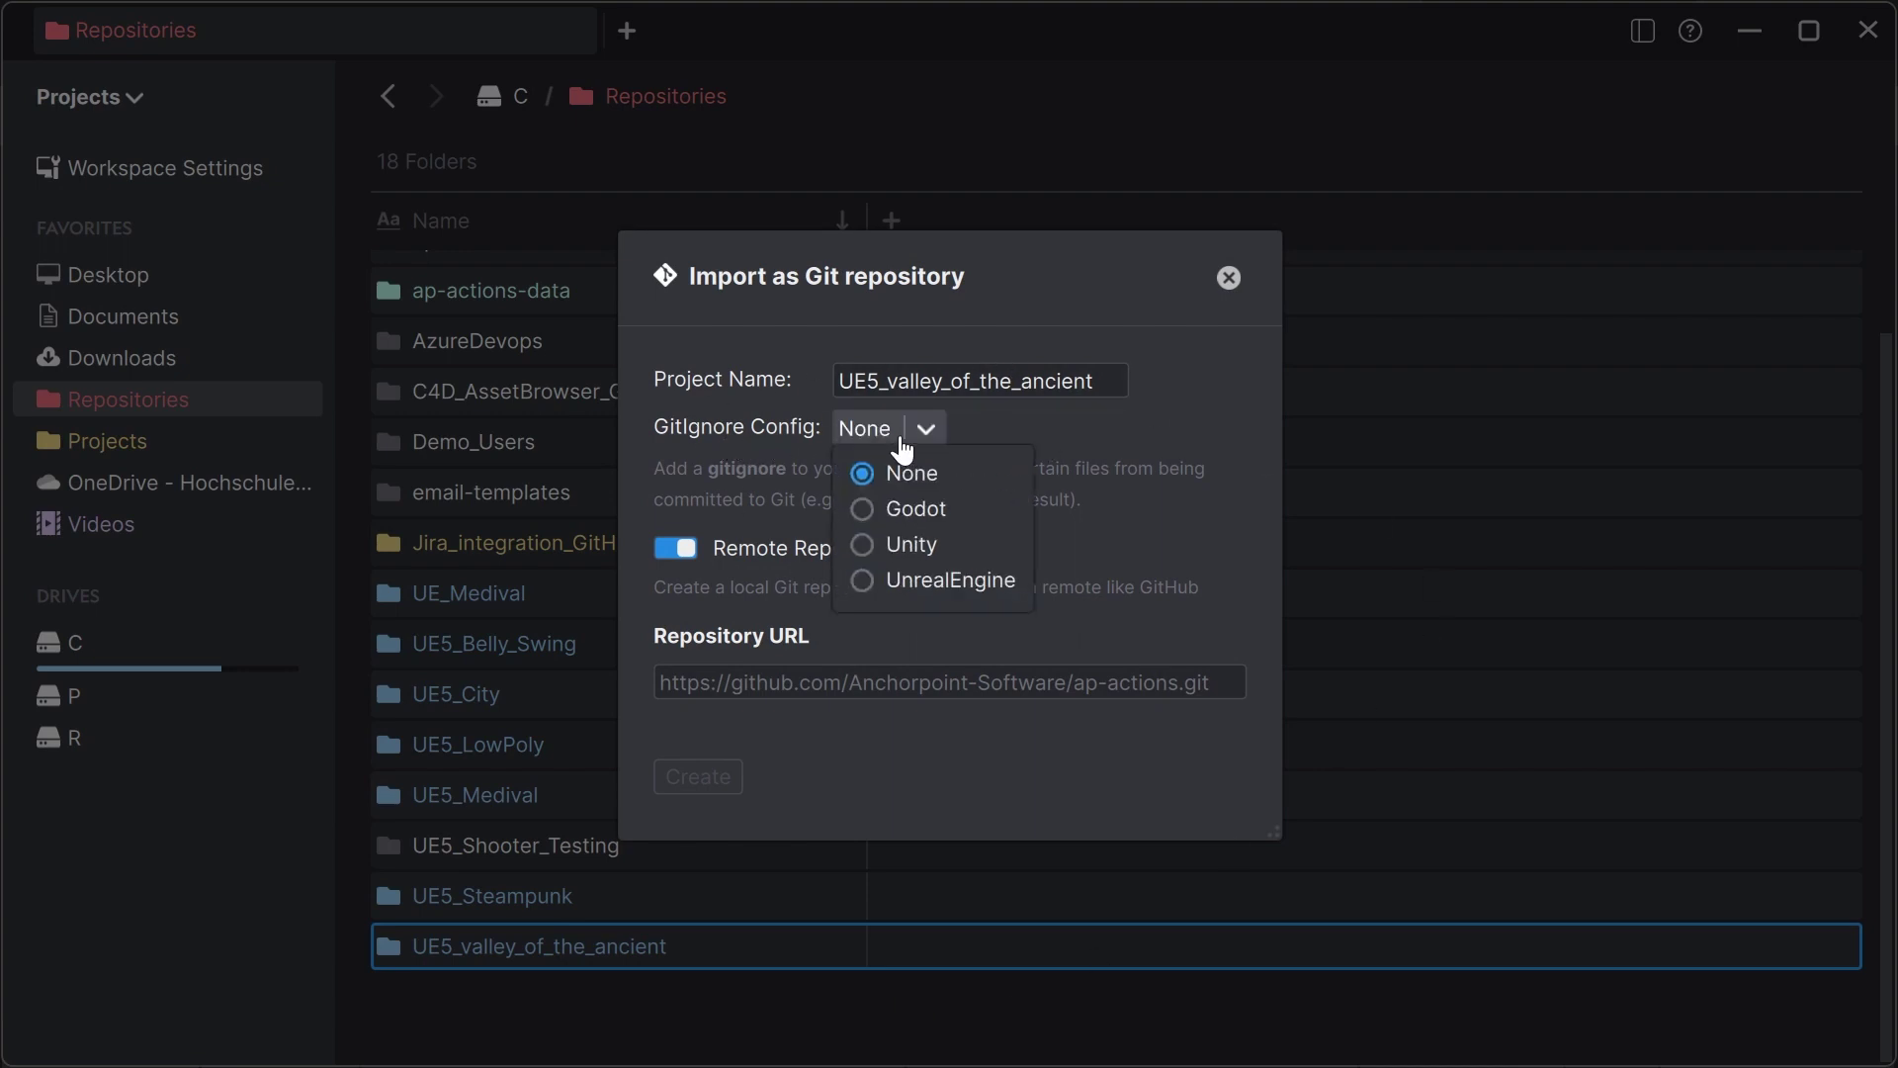
{"action": "left_click", "coordinate": [878, 583]}
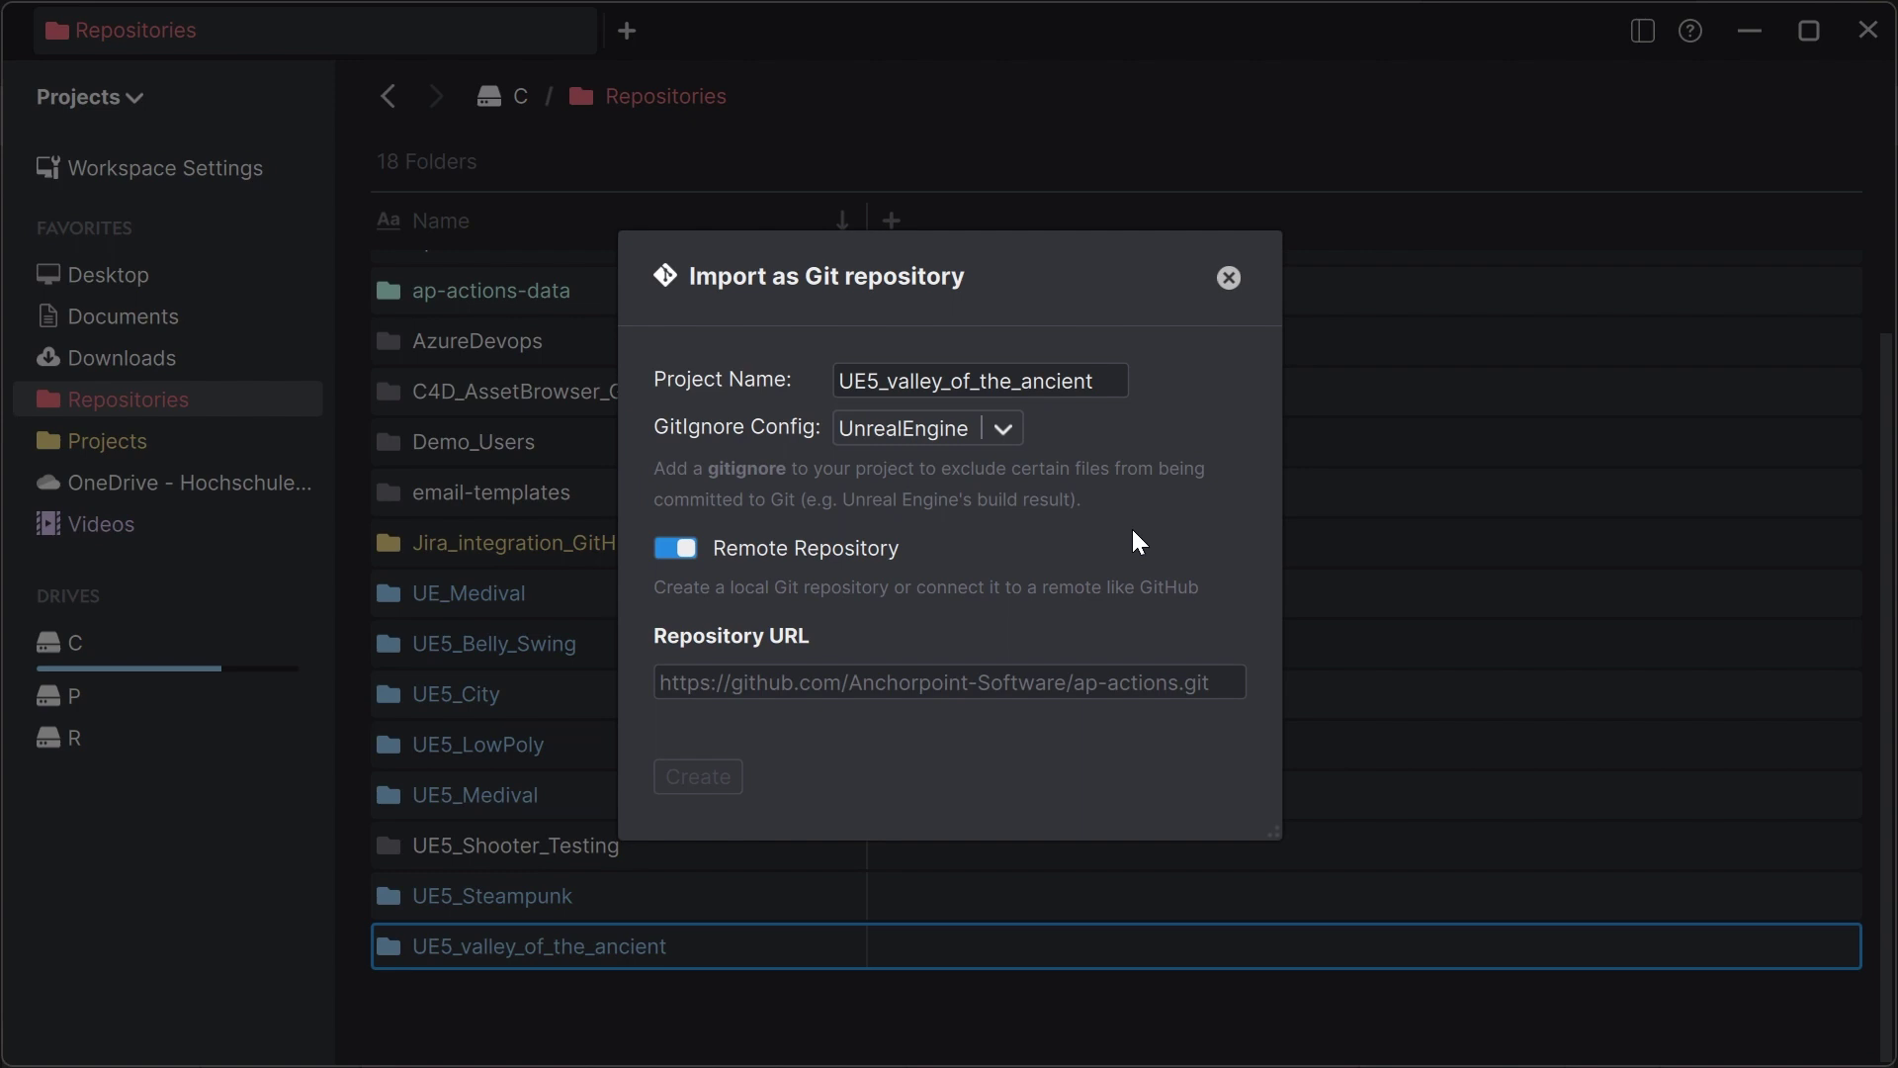
{"action": "left_click", "coordinate": [863, 682]}
{"action": "key", "text": "ctrl+v"}
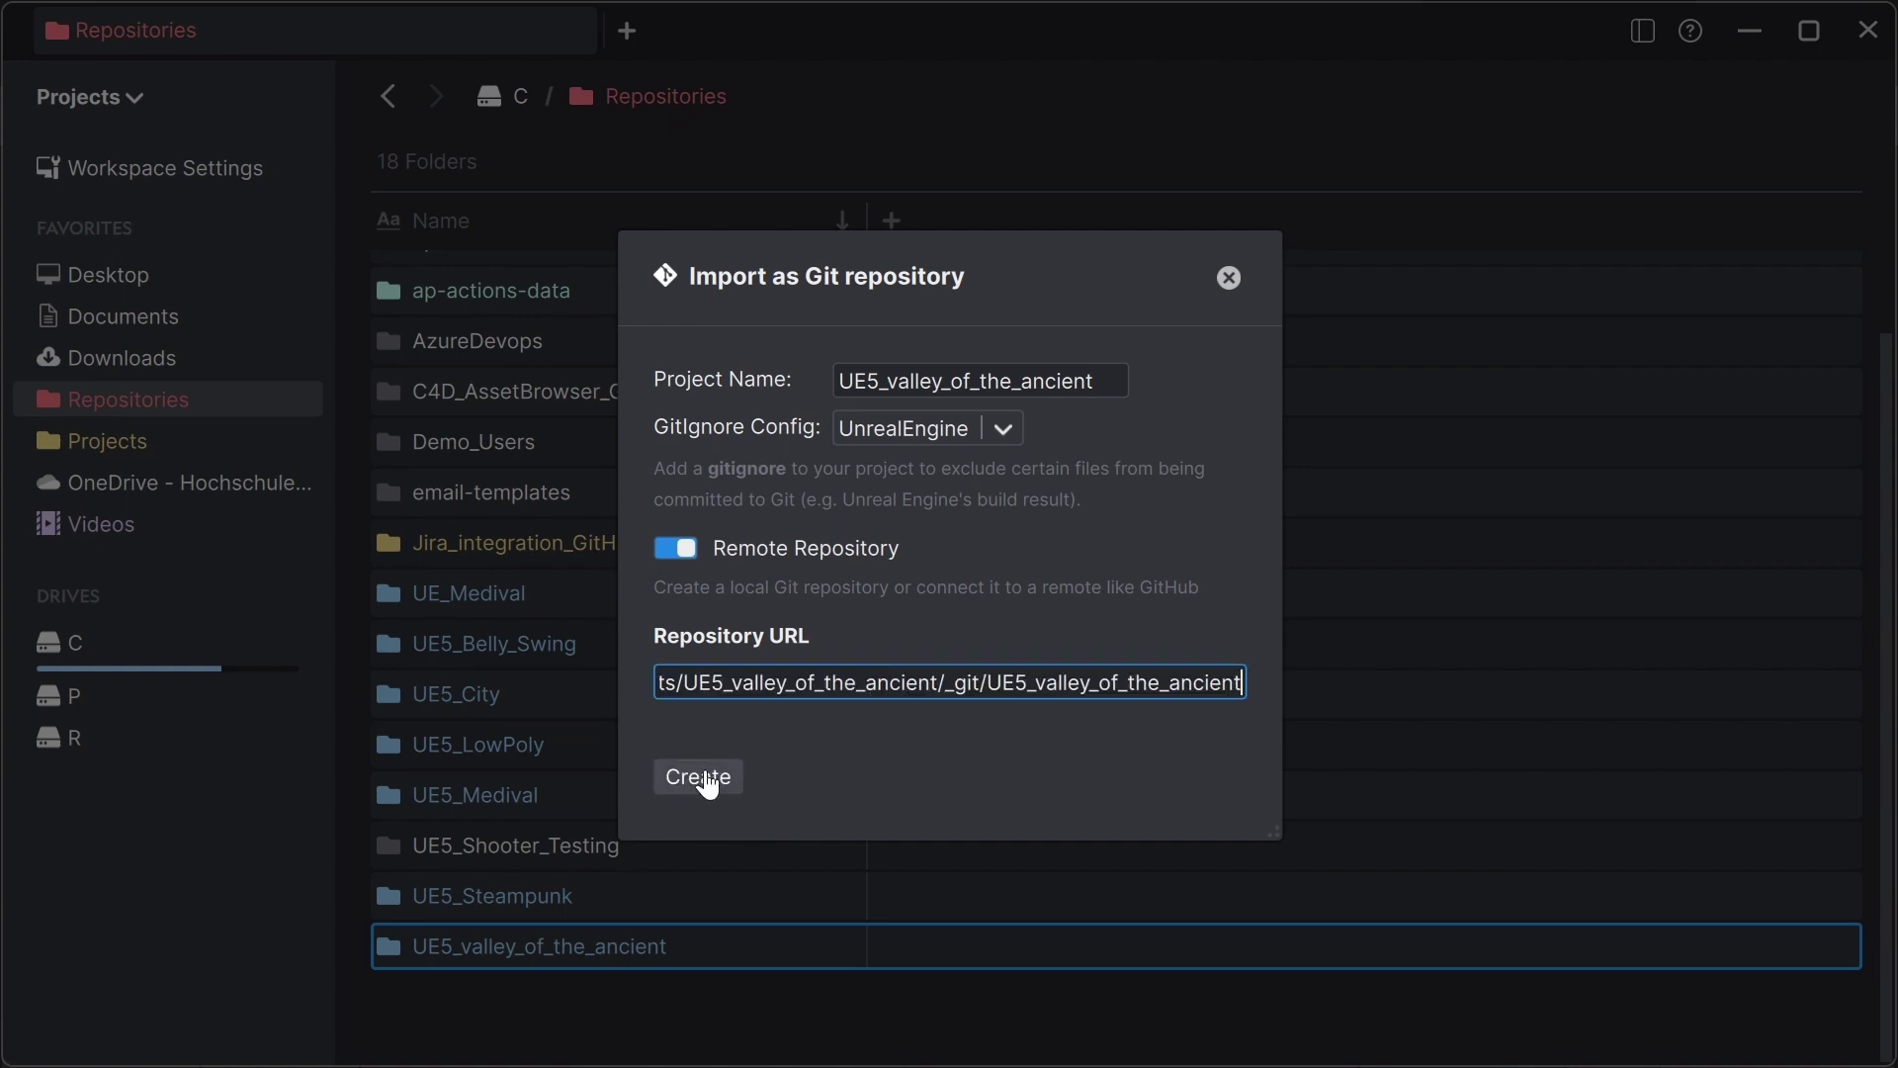
{"action": "left_click", "coordinate": [700, 778]}
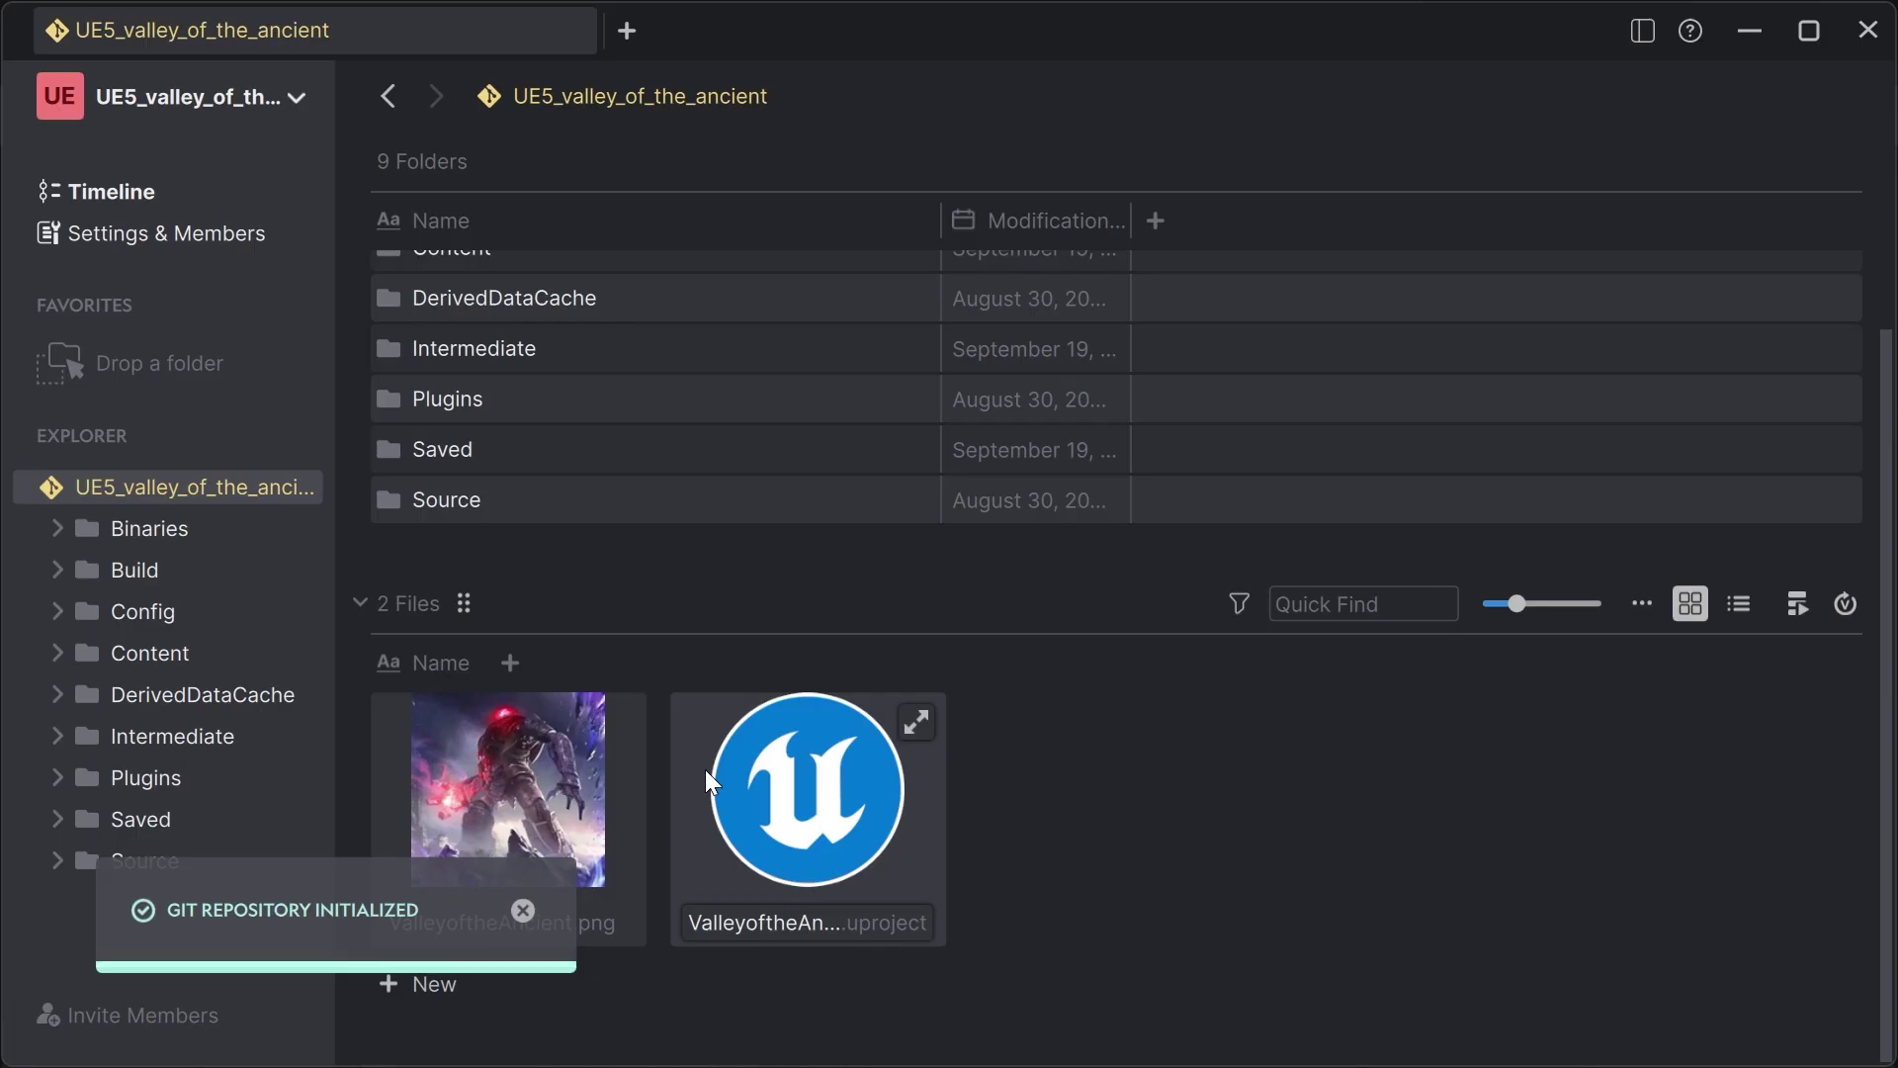
Step: Commit all uncommitted files from the Timeline as 'Added initial assets' and push to main
{"action": "left_click", "coordinate": [143, 201]}
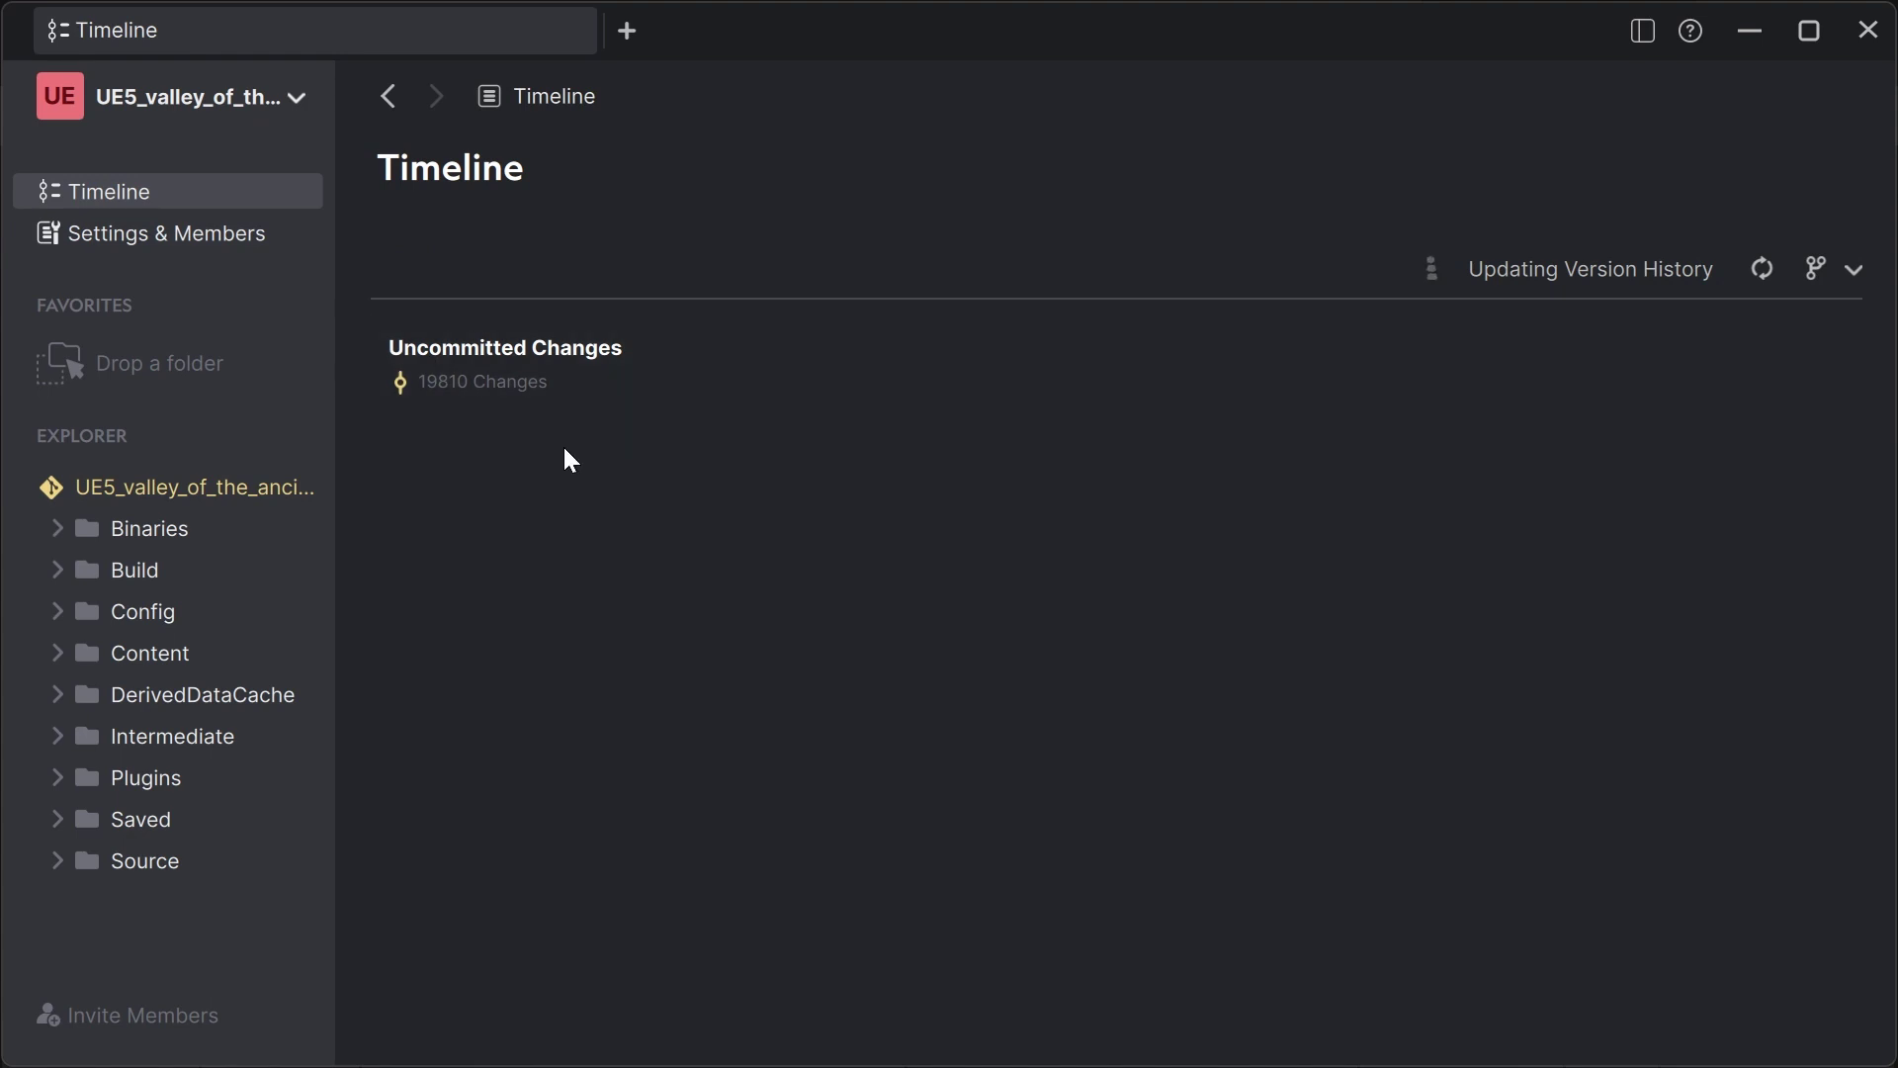
{"action": "left_click", "coordinate": [545, 367]}
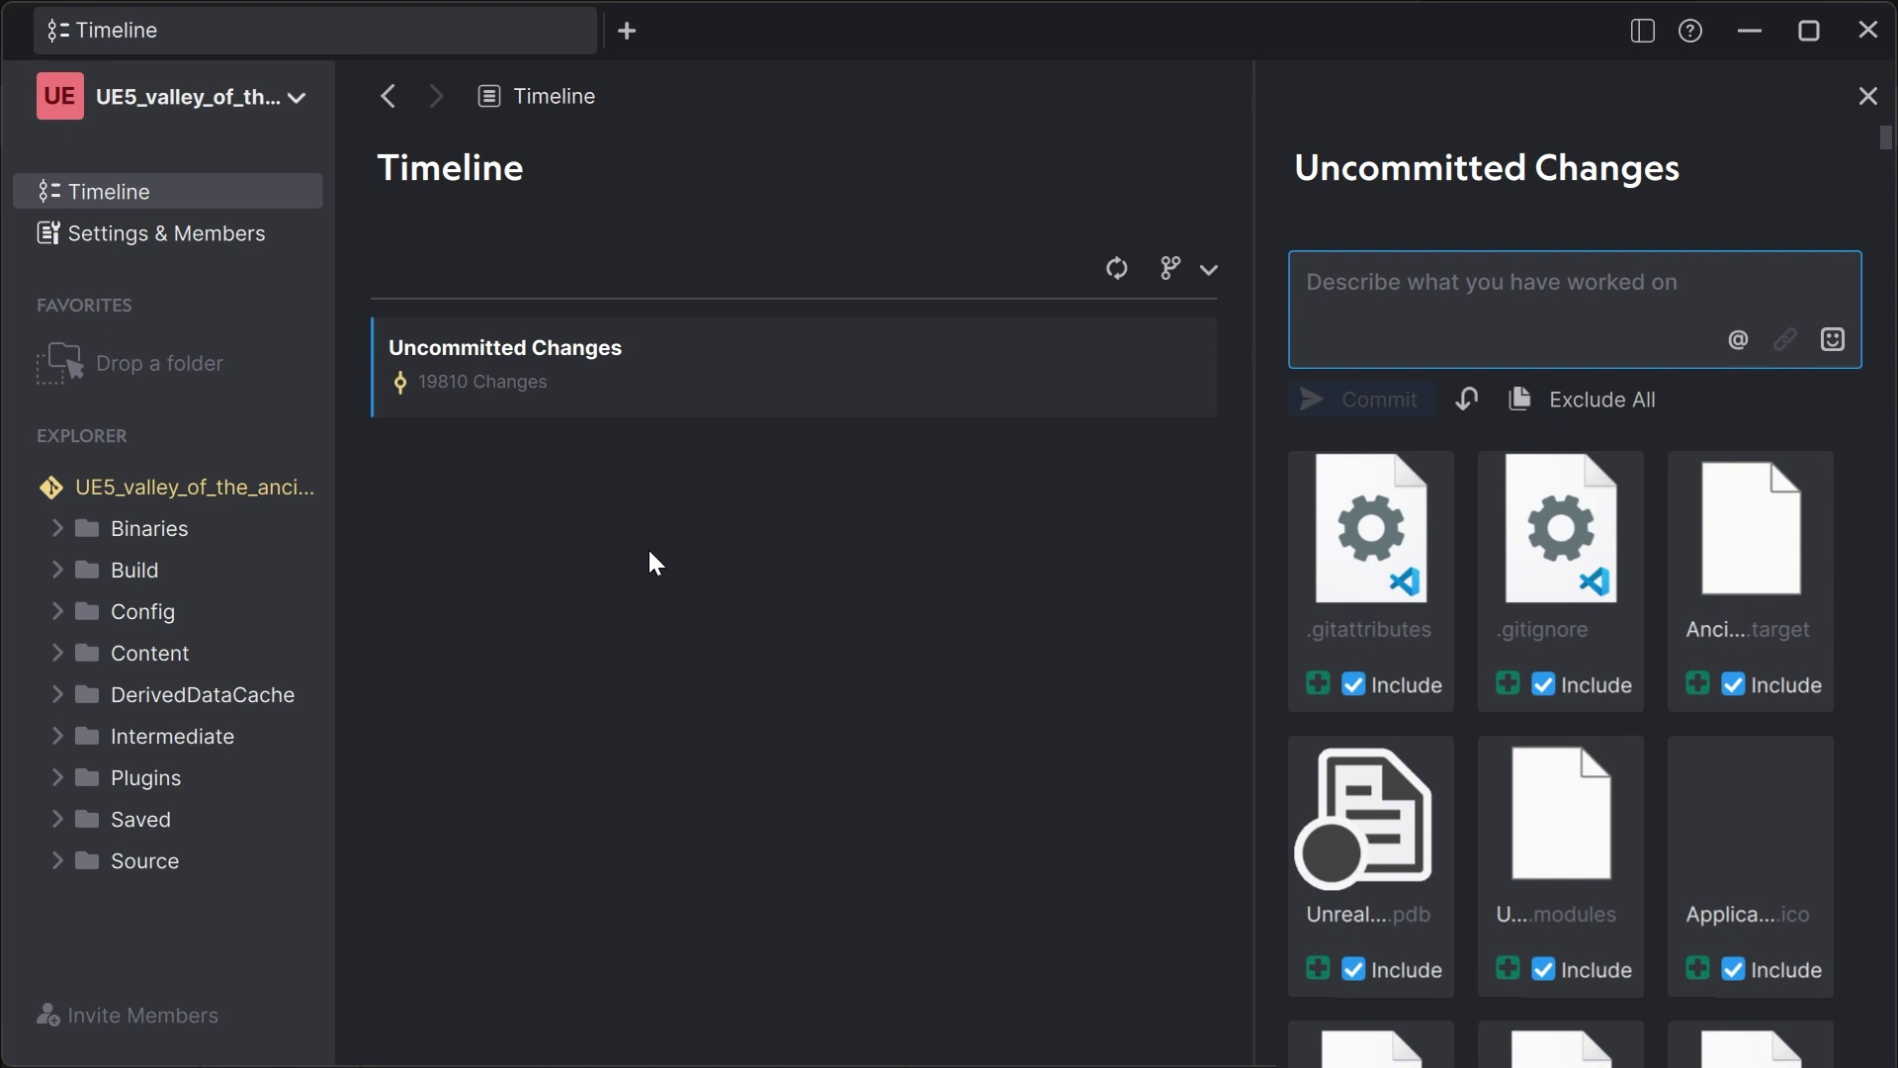
{"action": "type", "text": "Added initial assets"}
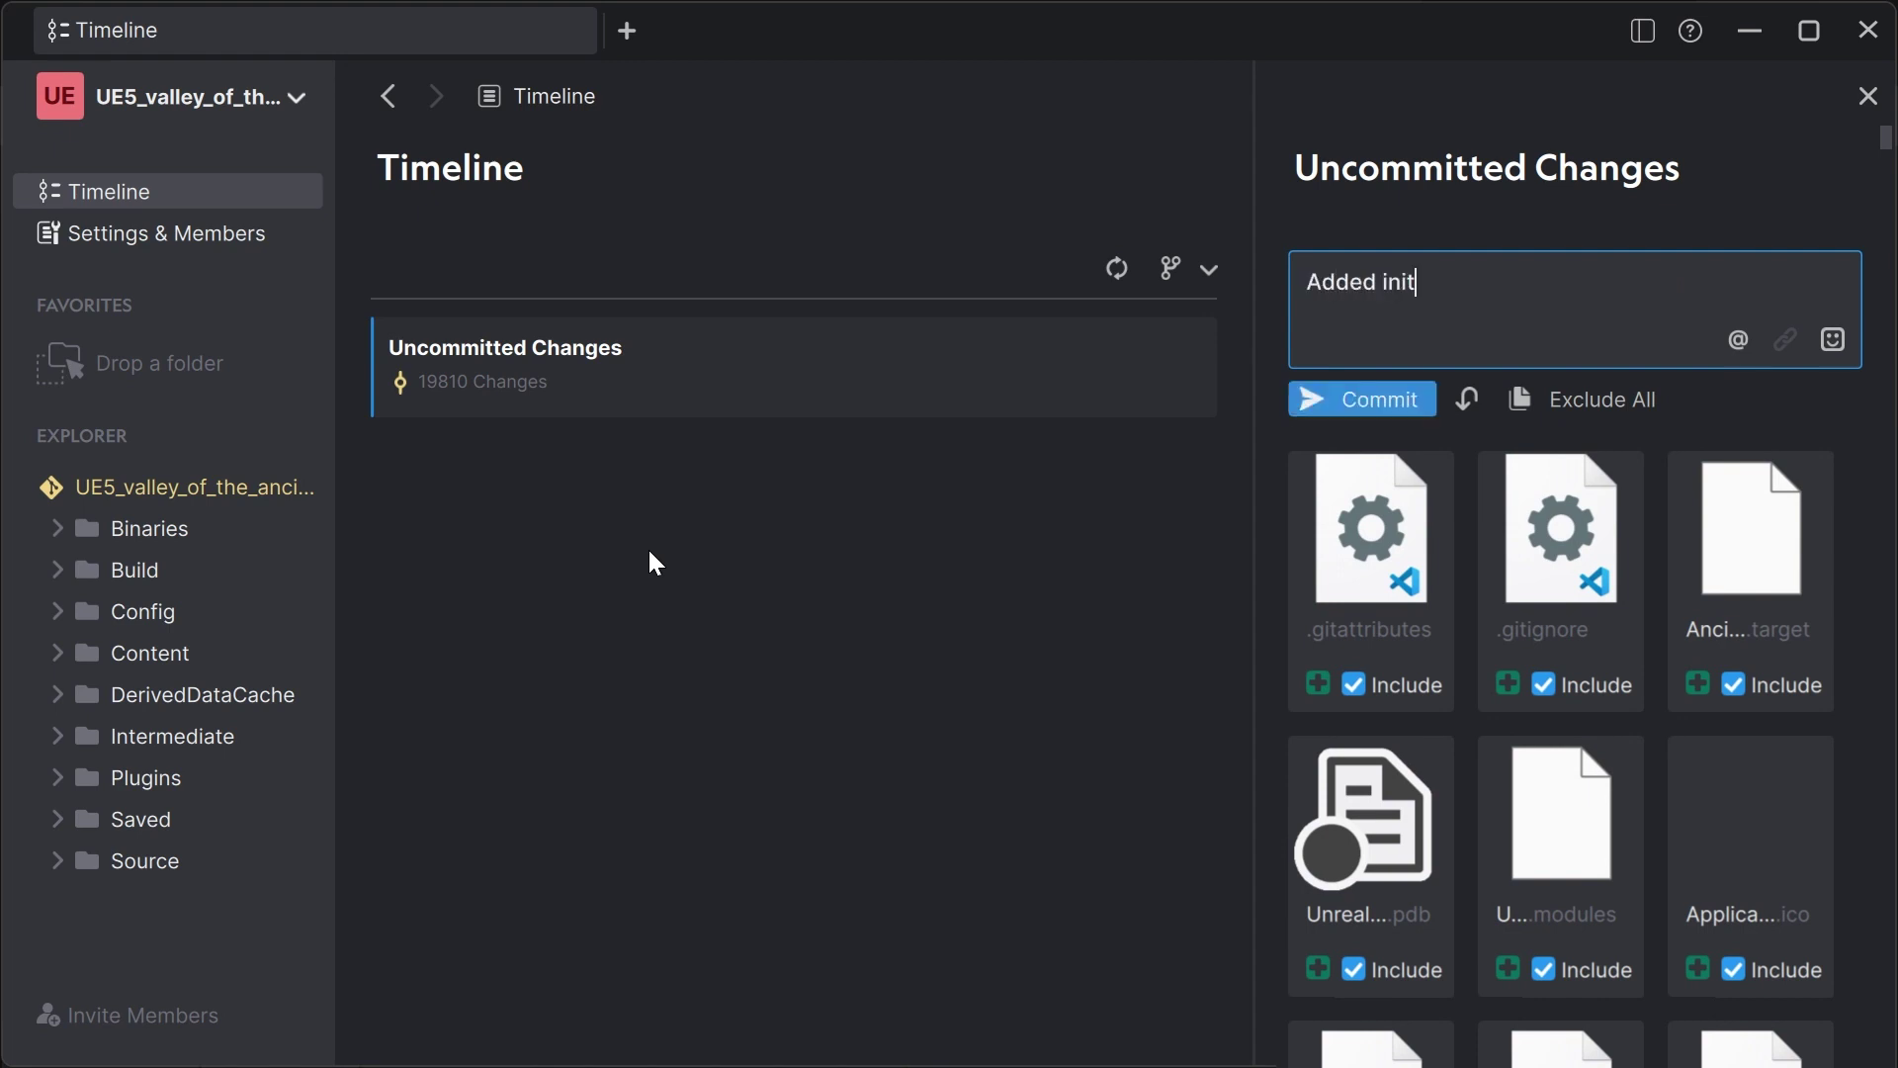
{"action": "left_click", "coordinate": [1354, 413]}
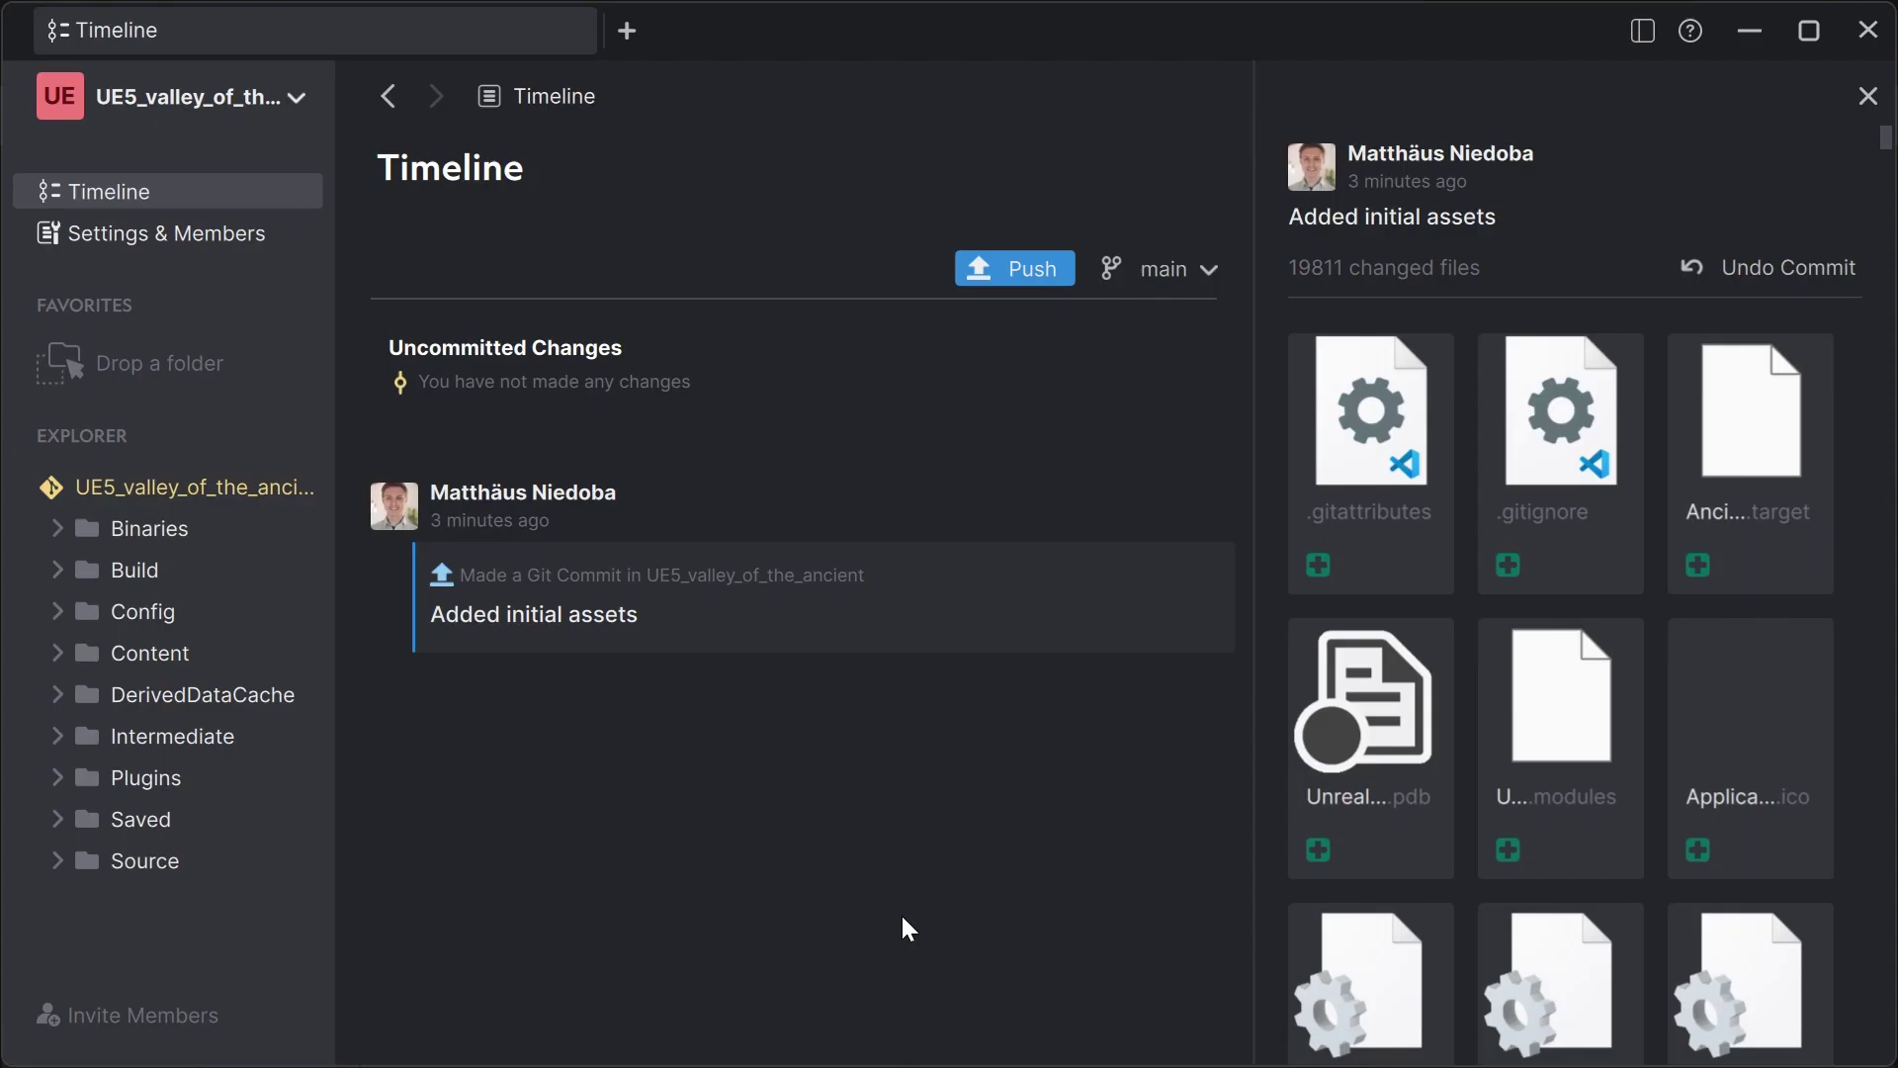
{"action": "left_click", "coordinate": [974, 268]}
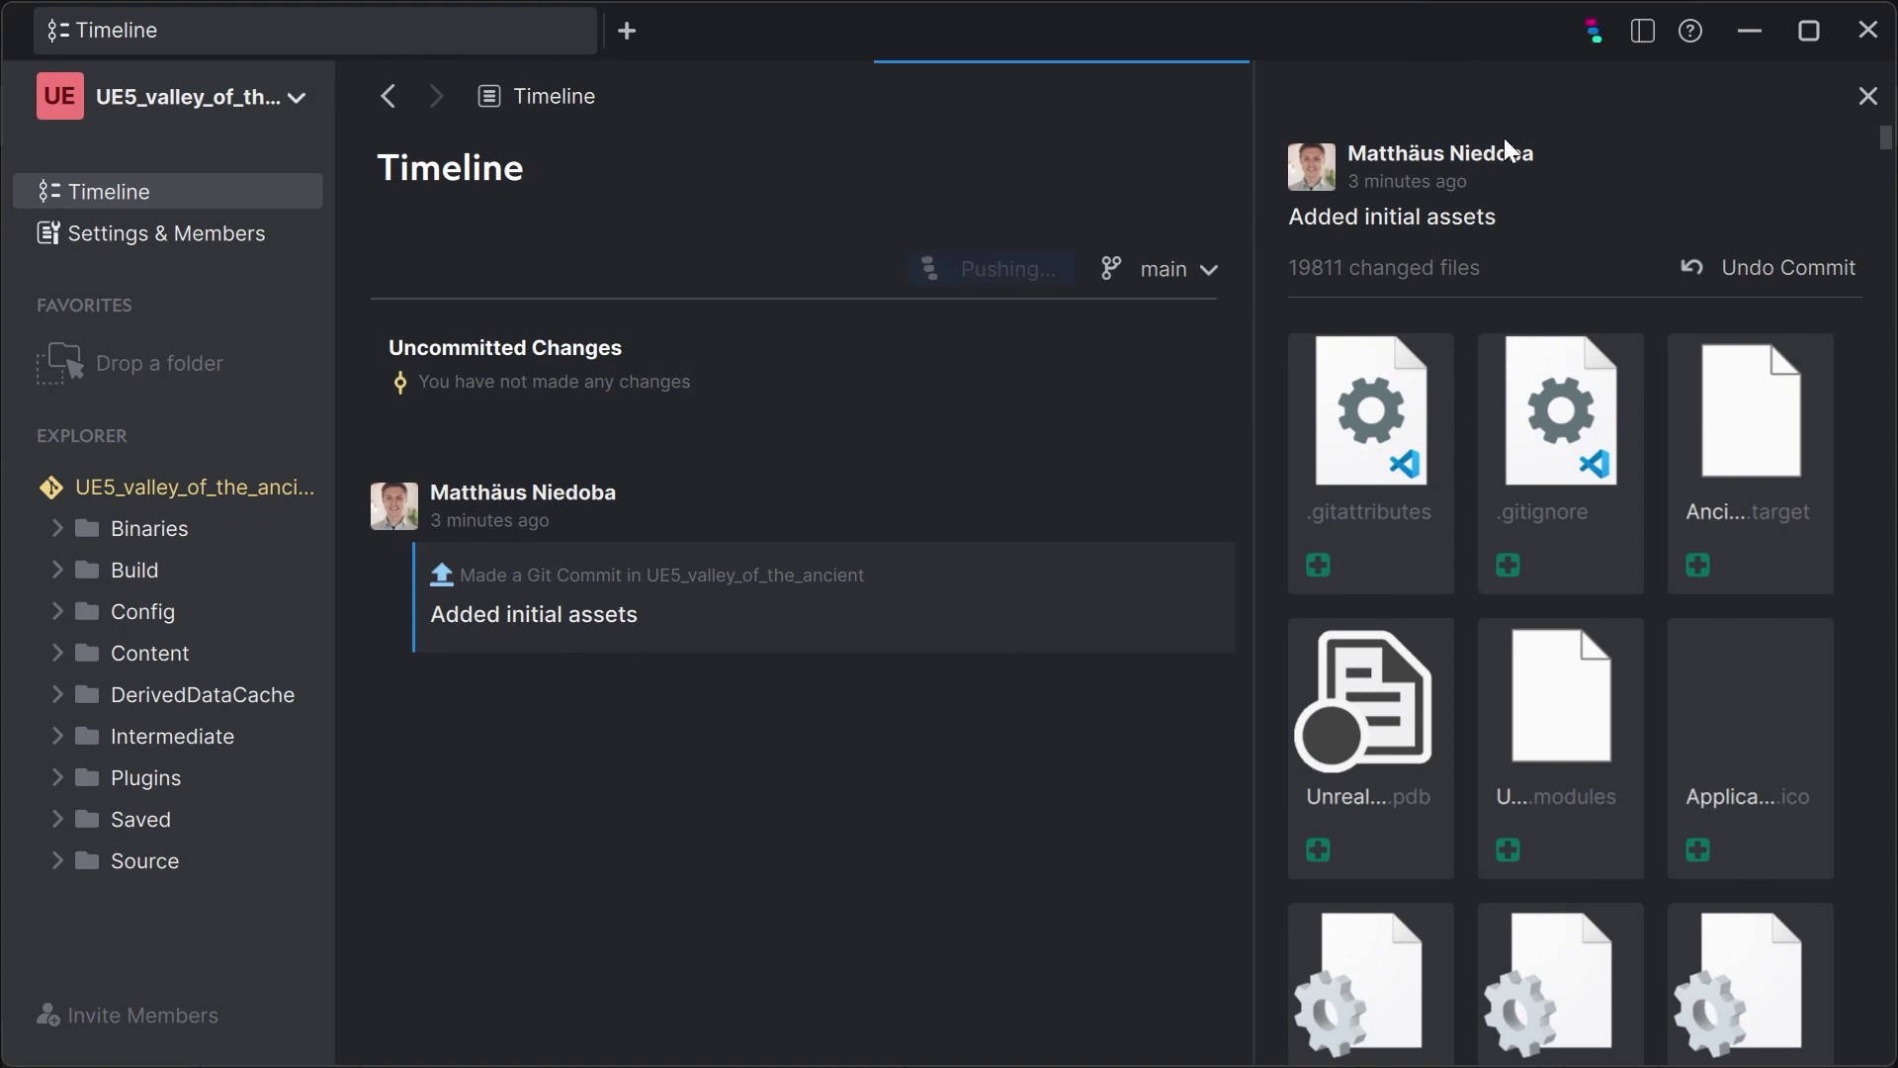
{"action": "left_click", "coordinate": [1599, 40]}
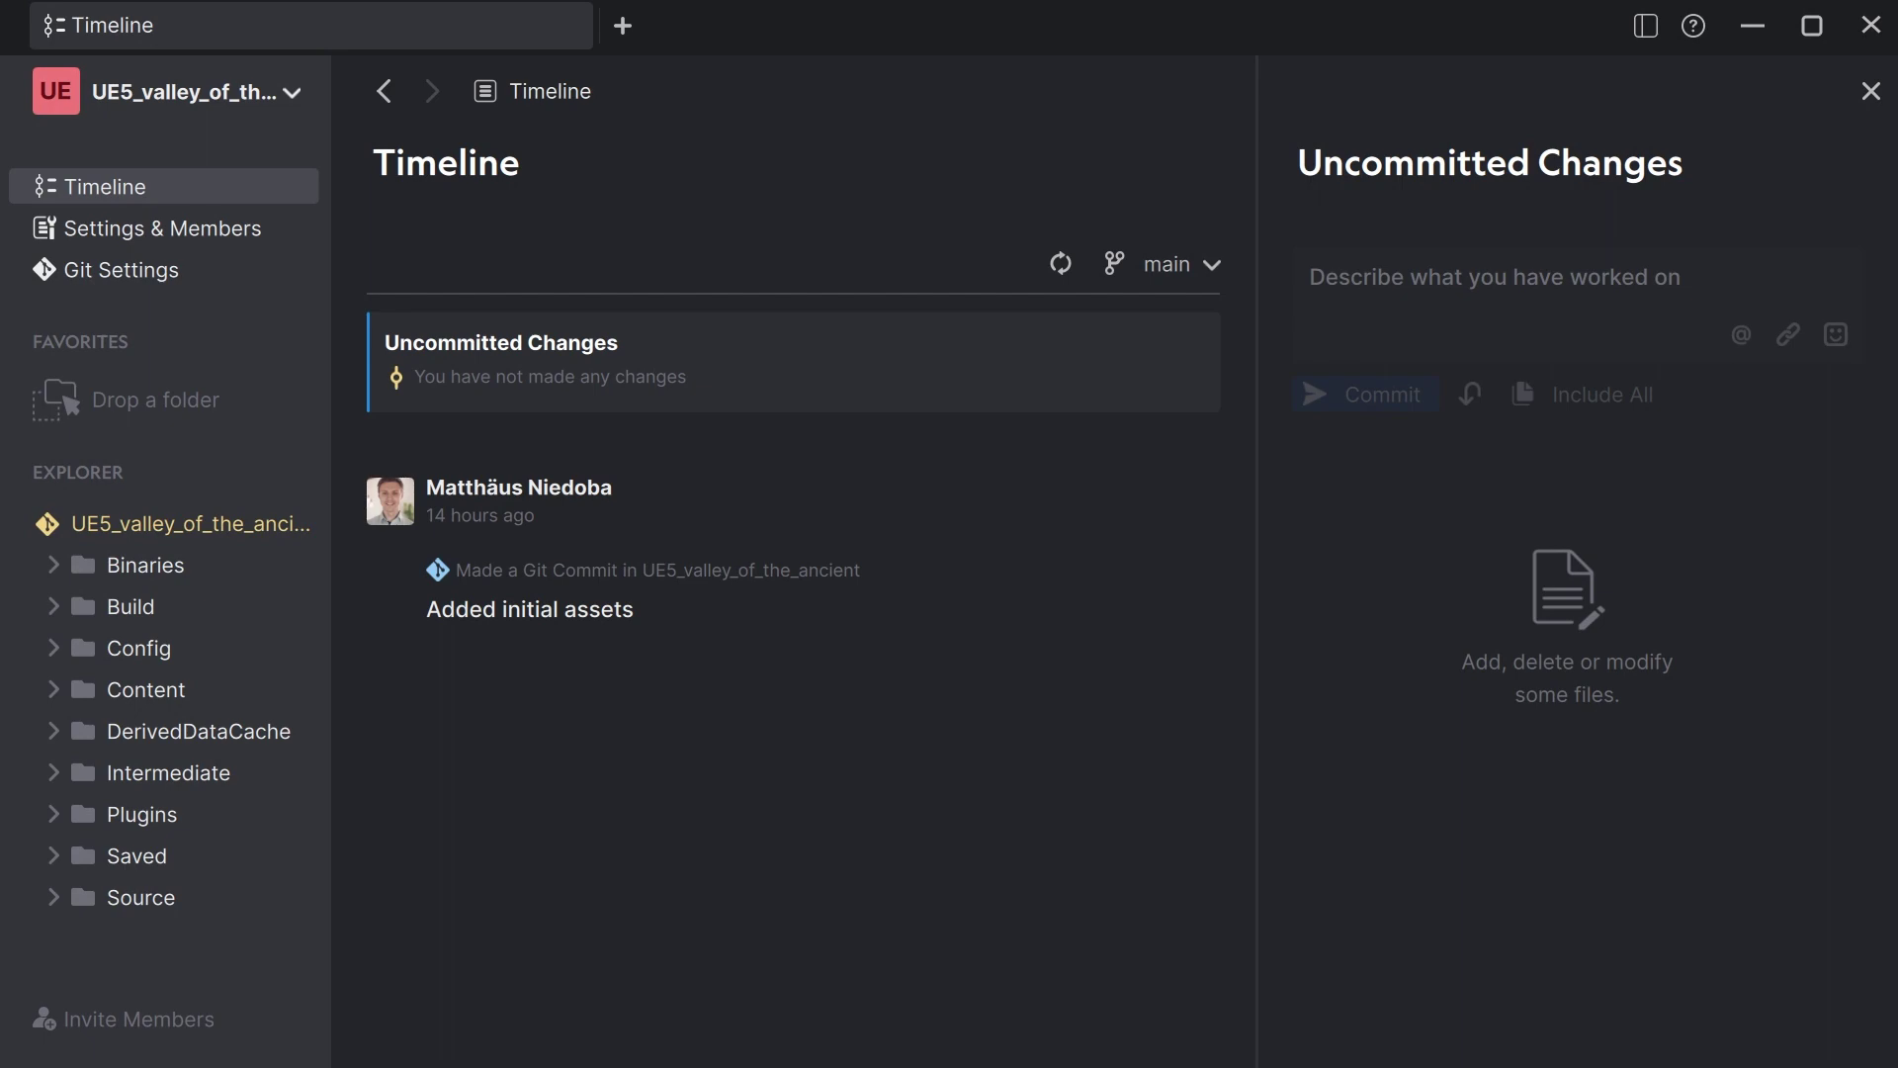
{"action": "key", "text": "alt+Tab"}
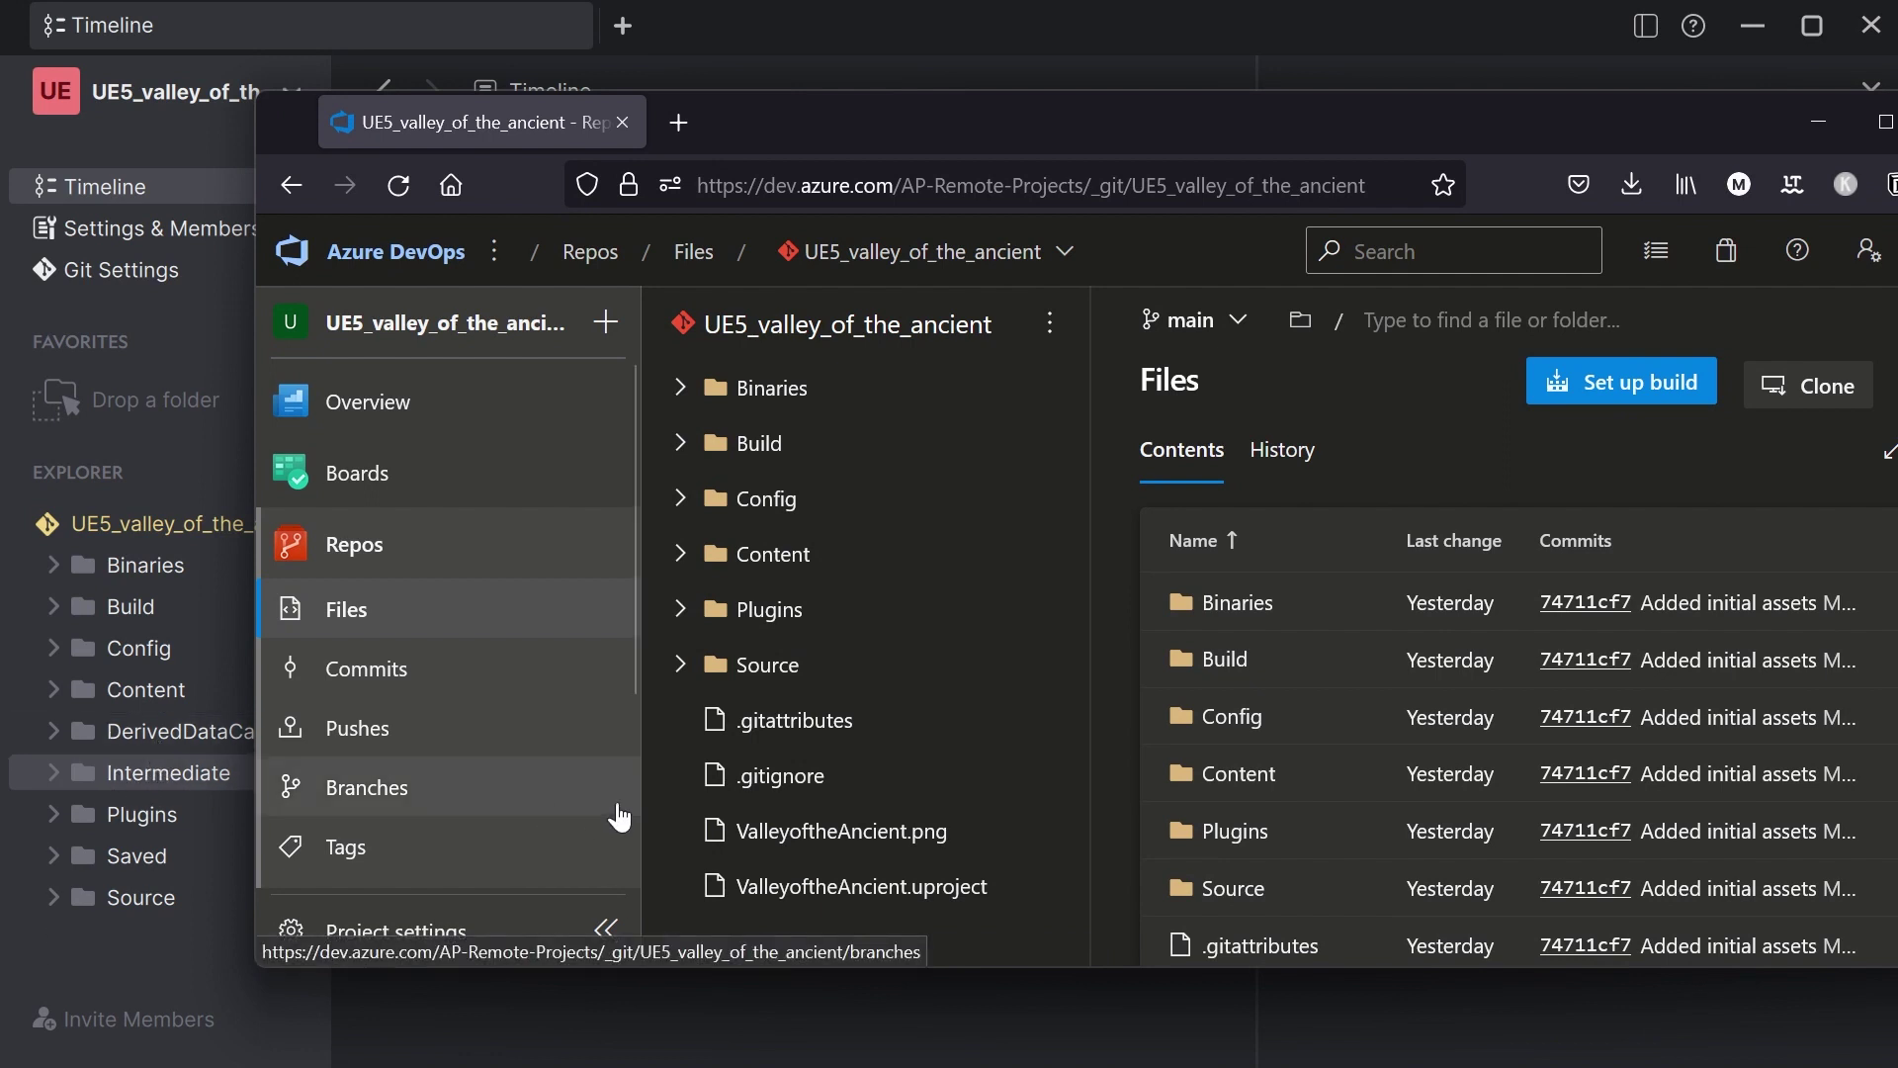
{"action": "left_click_drag", "start_coordinate": [1625, 125], "coordinate": [1463, 105]}
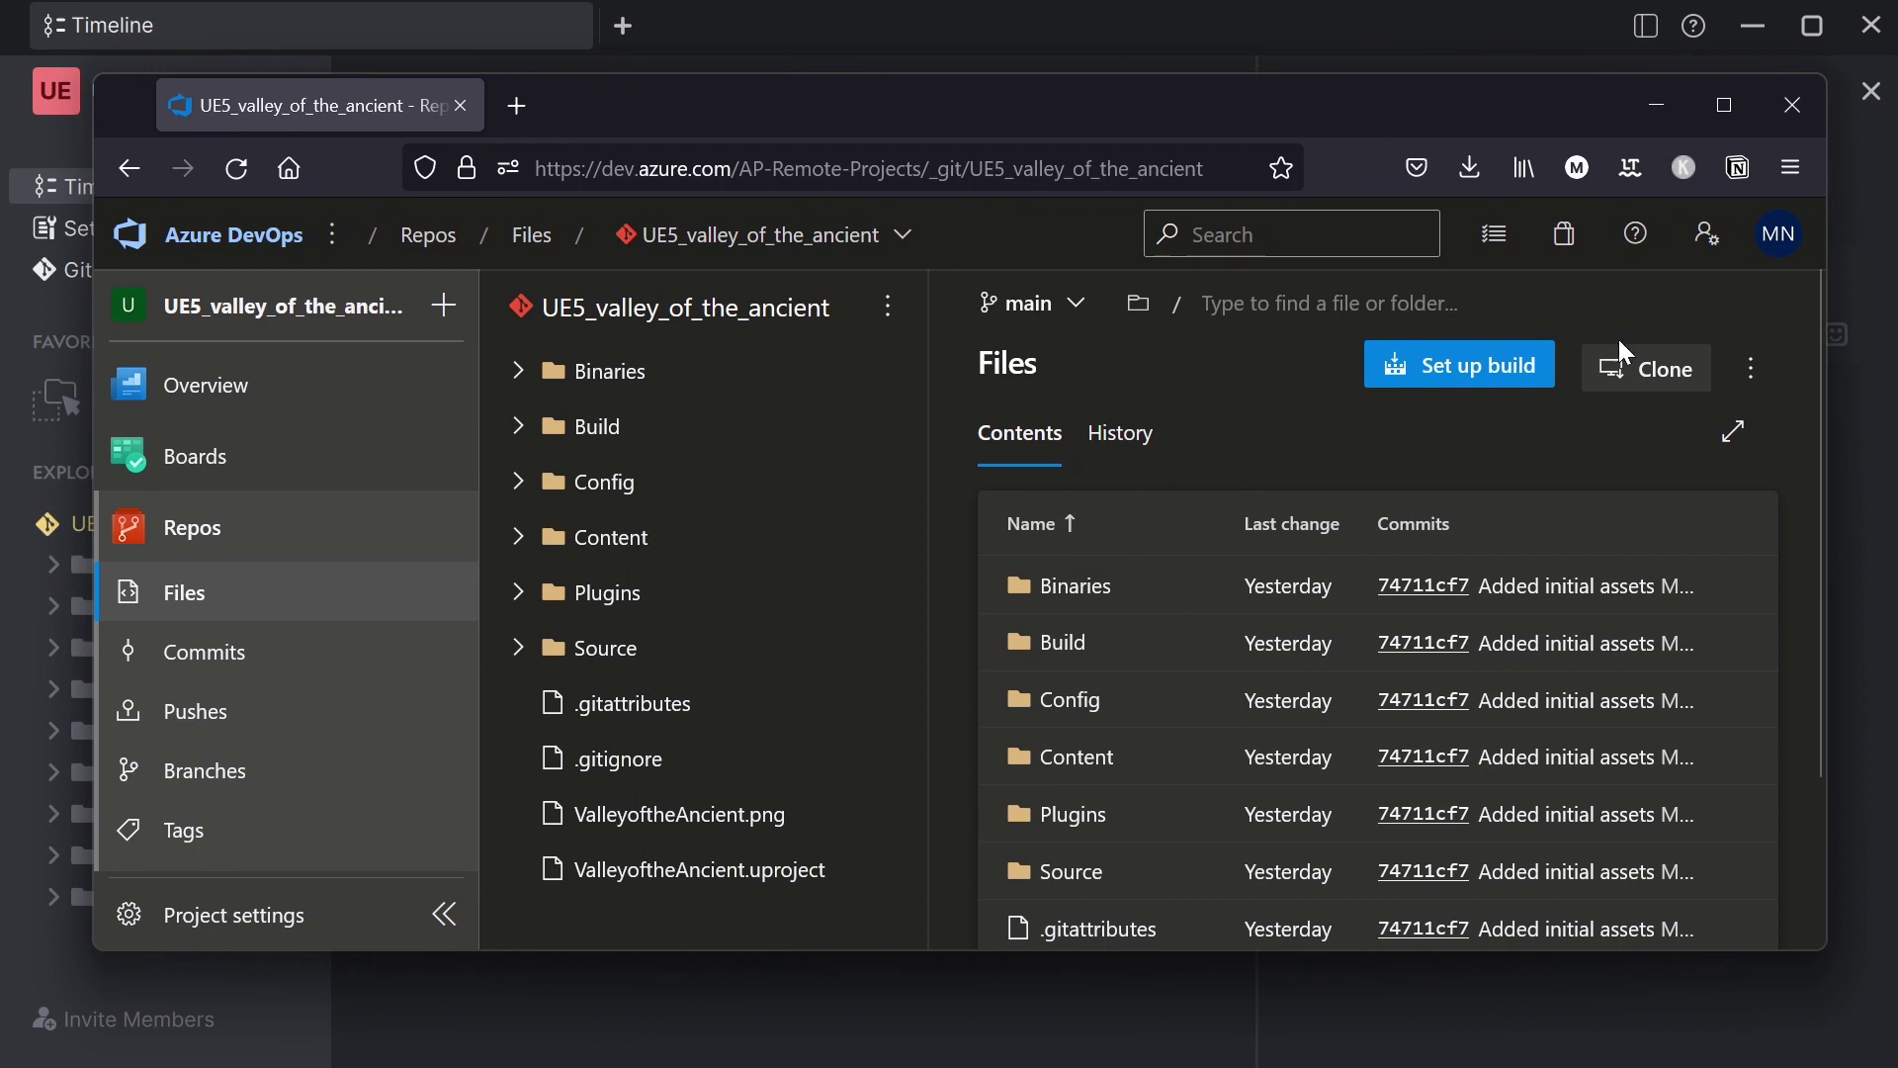
{"action": "left_click", "coordinate": [1659, 380]}
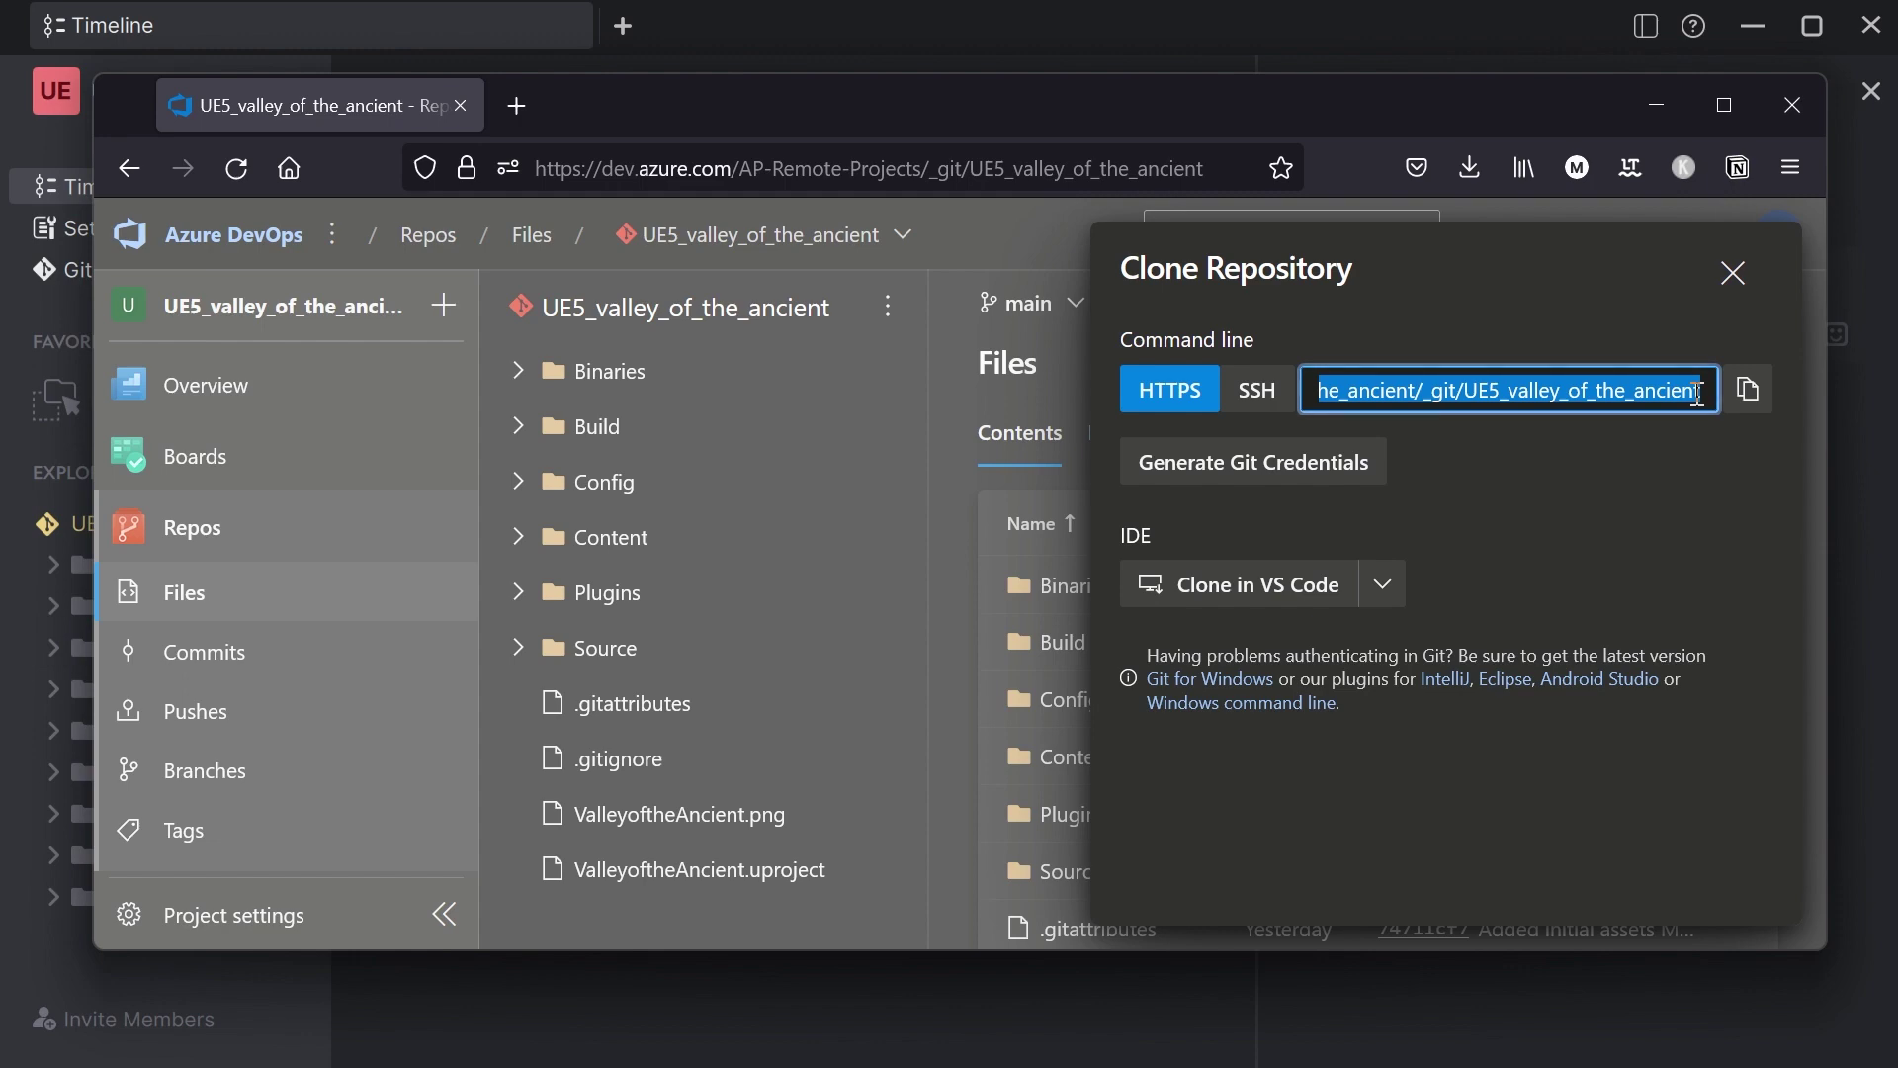
{"action": "left_click", "coordinate": [1733, 273]}
{"action": "left_click", "coordinate": [1656, 105]}
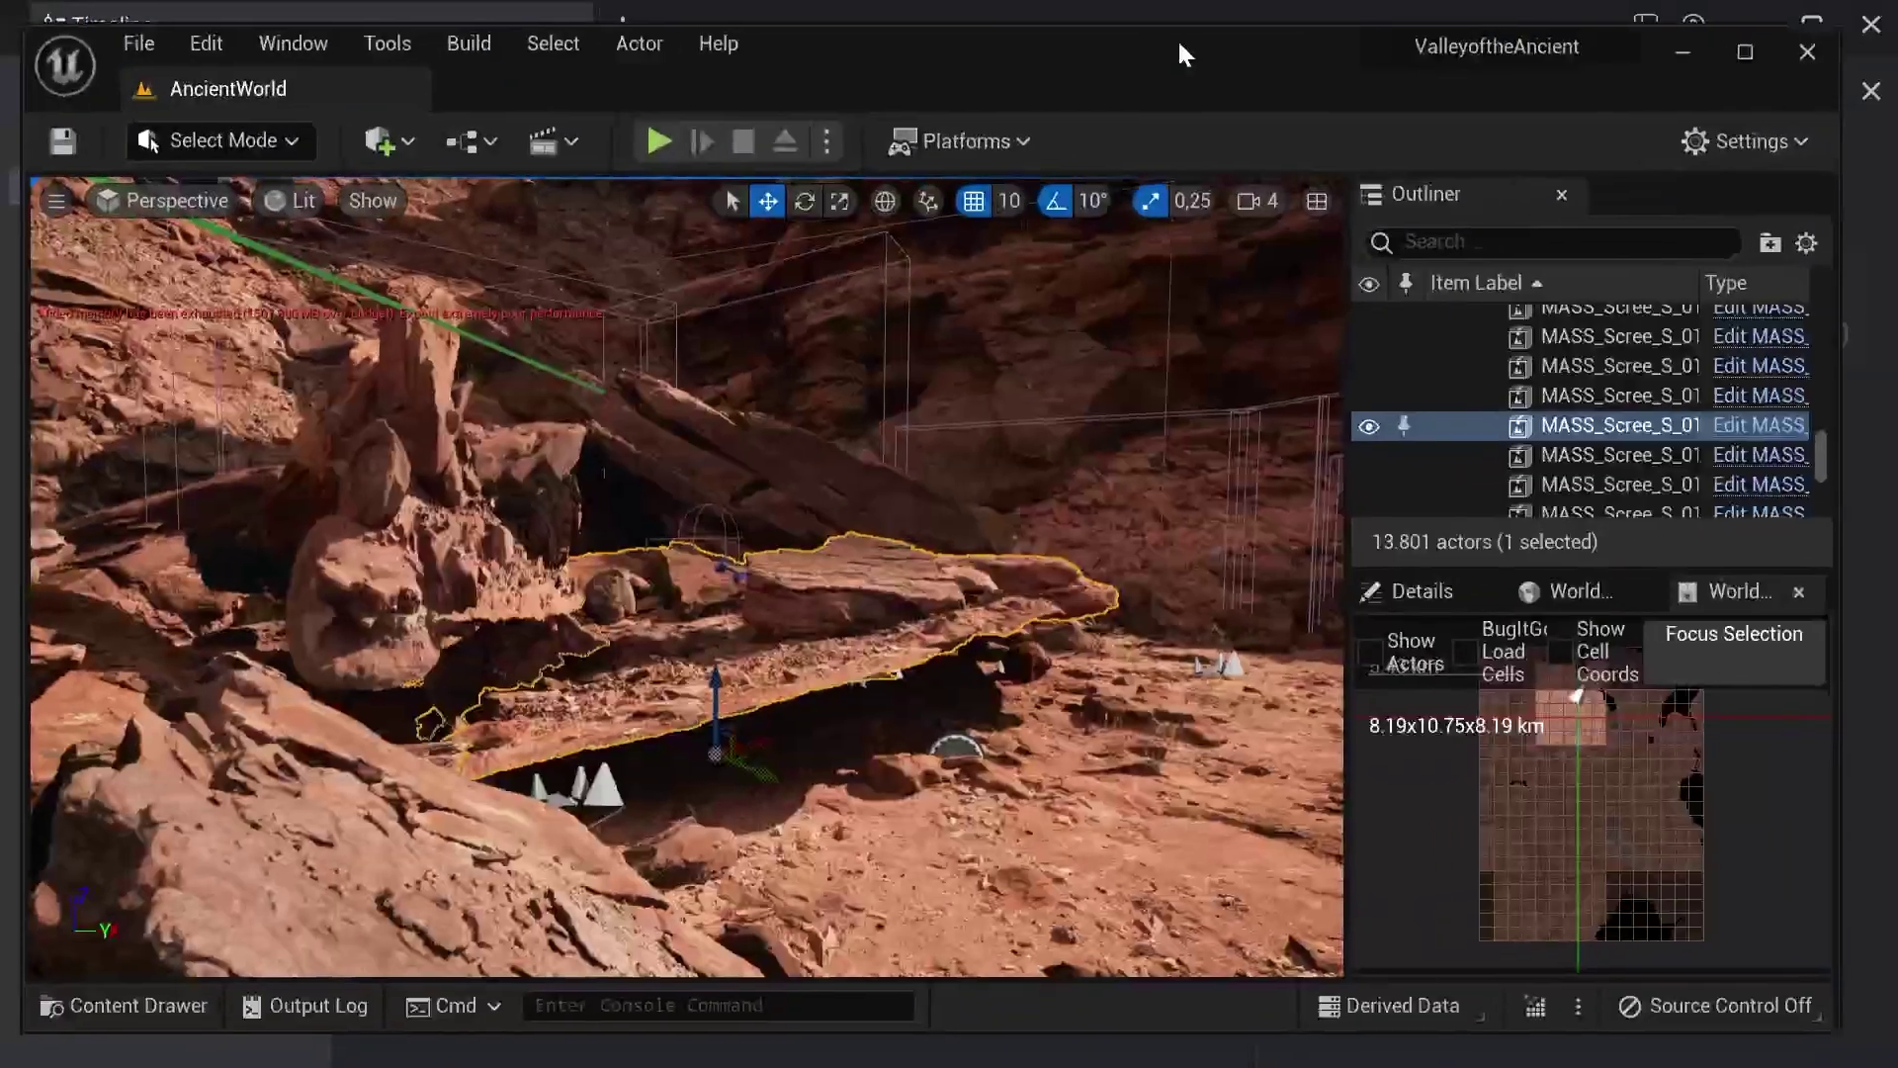
Step: Move the flat rock slab to the right and raise the tall rock beside it
{"action": "left_click_drag", "start_coordinate": [1179, 43], "coordinate": [1217, 46]}
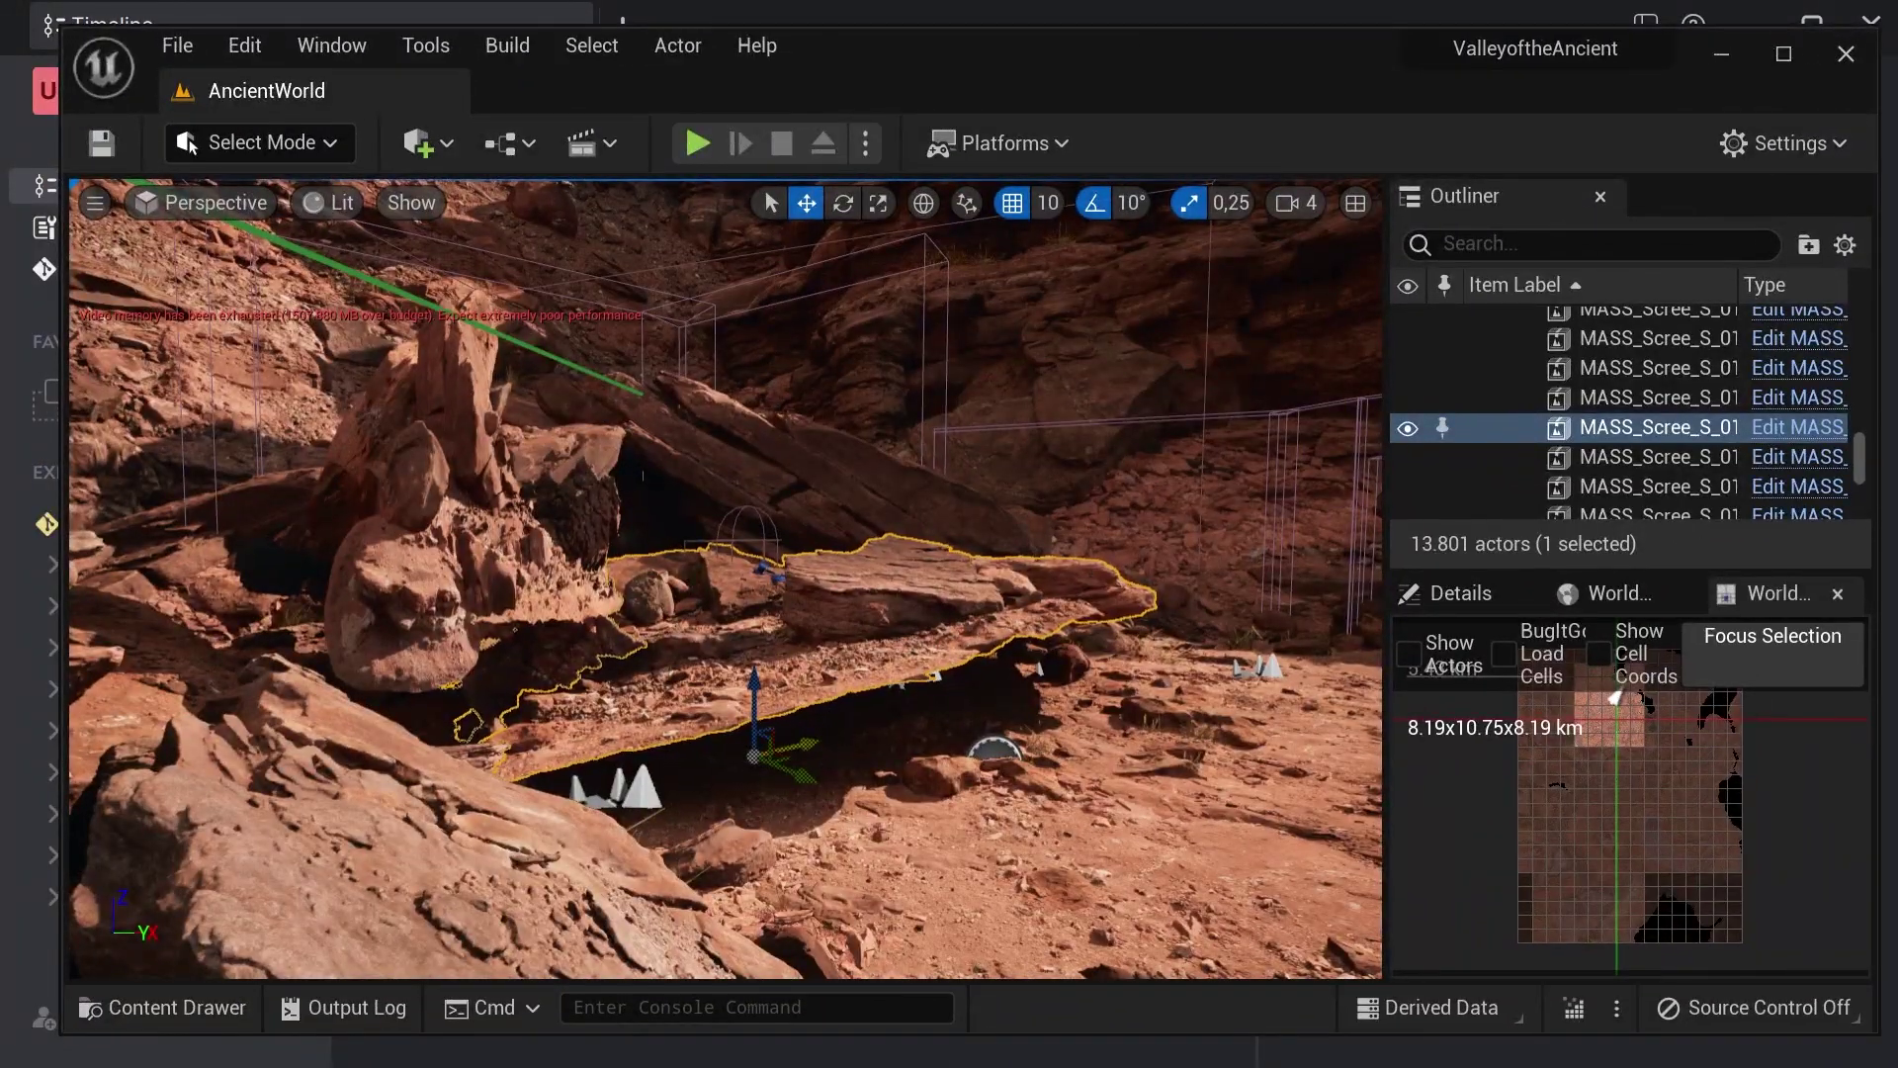
{"action": "left_click_drag", "start_coordinate": [799, 738], "coordinate": [951, 720]}
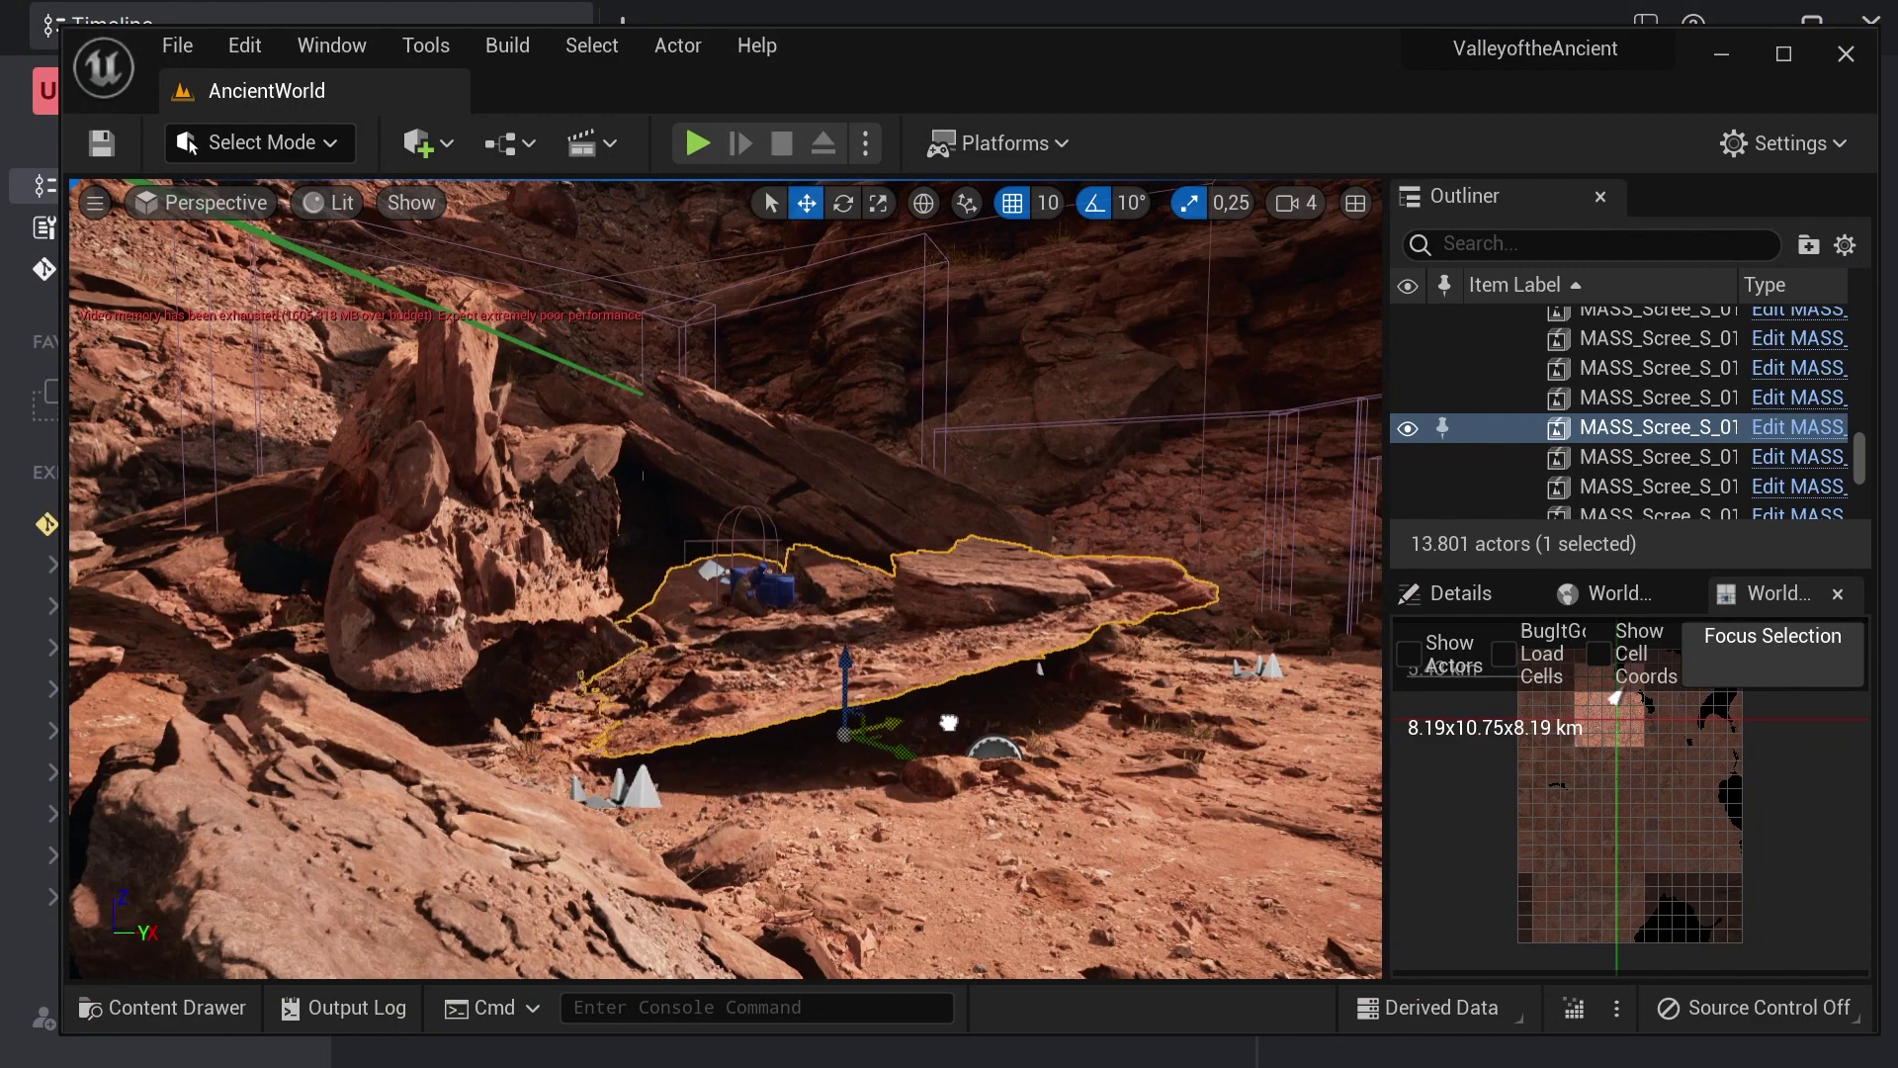
{"action": "left_click", "coordinate": [501, 560]}
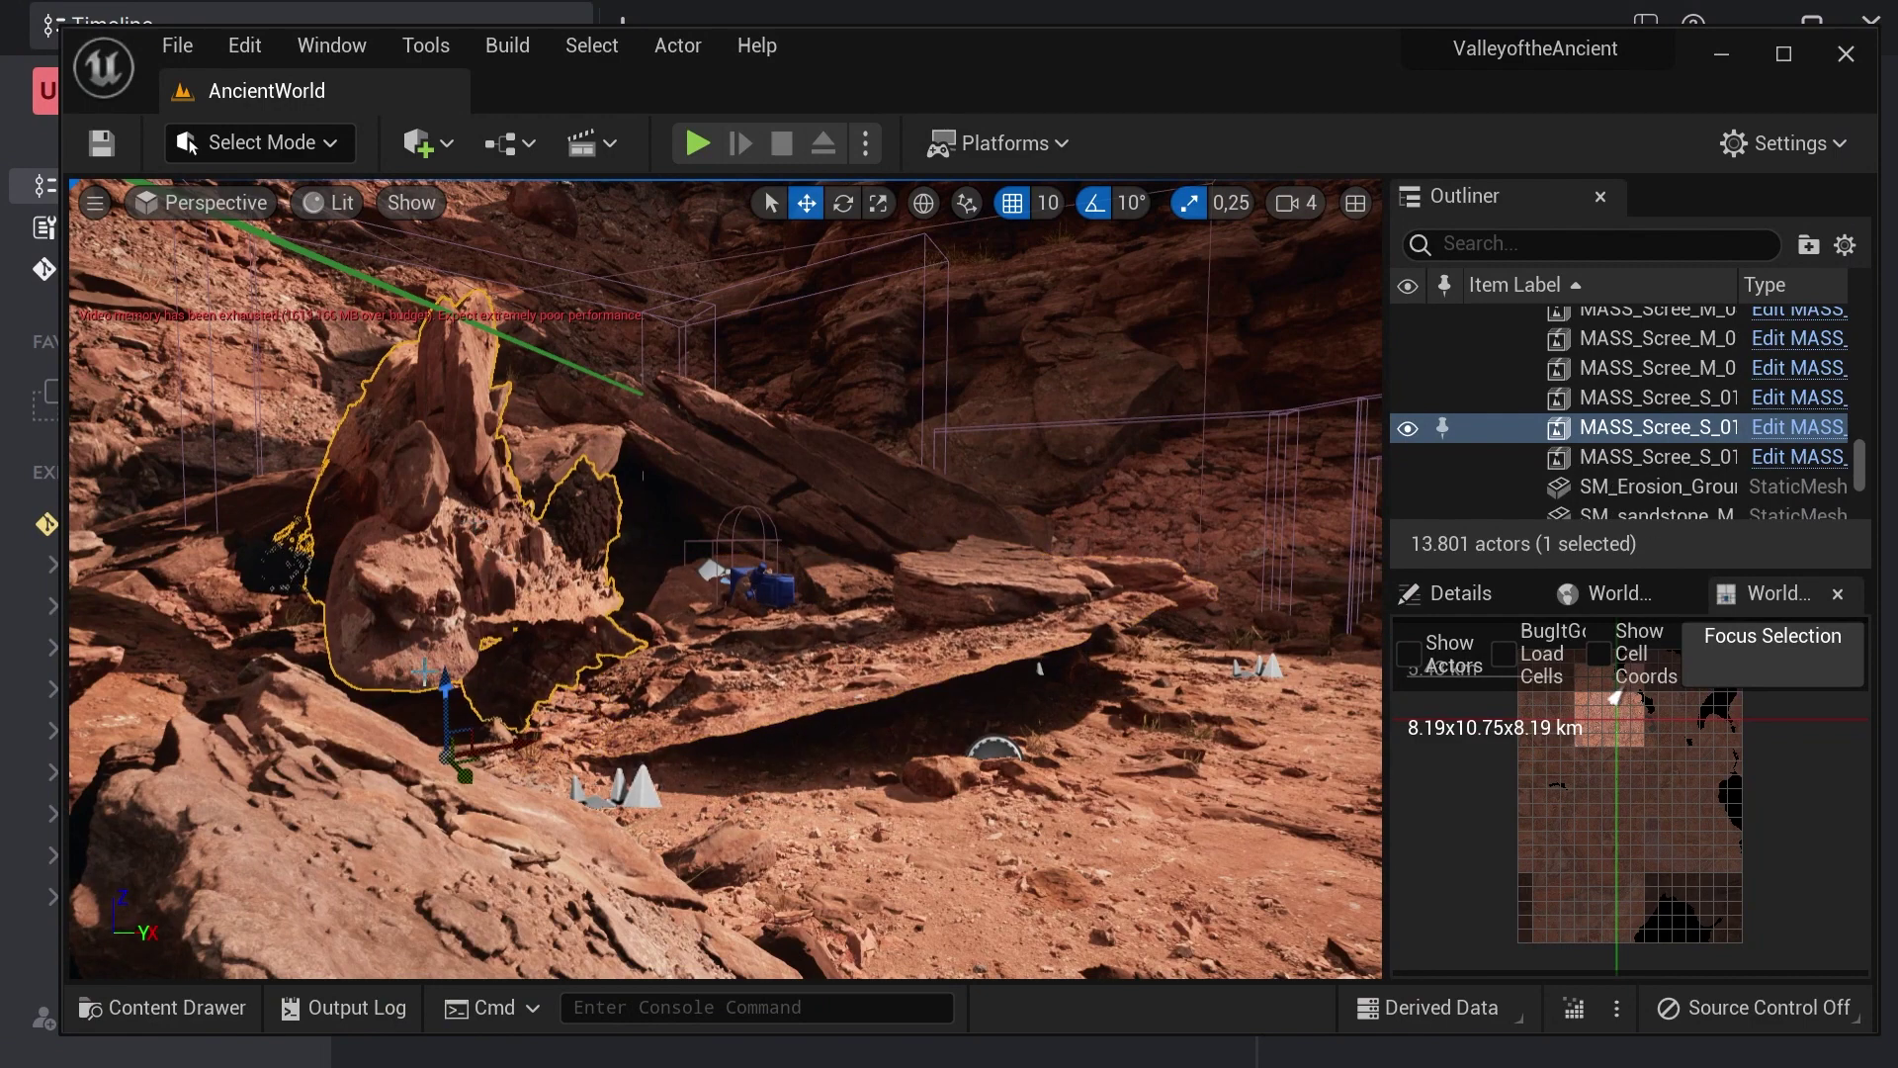
{"action": "left_click_drag", "start_coordinate": [447, 692], "coordinate": [442, 544]}
Step: Save all modified levels and assets, then minimise the Unreal editor
{"action": "left_click", "coordinate": [178, 45]}
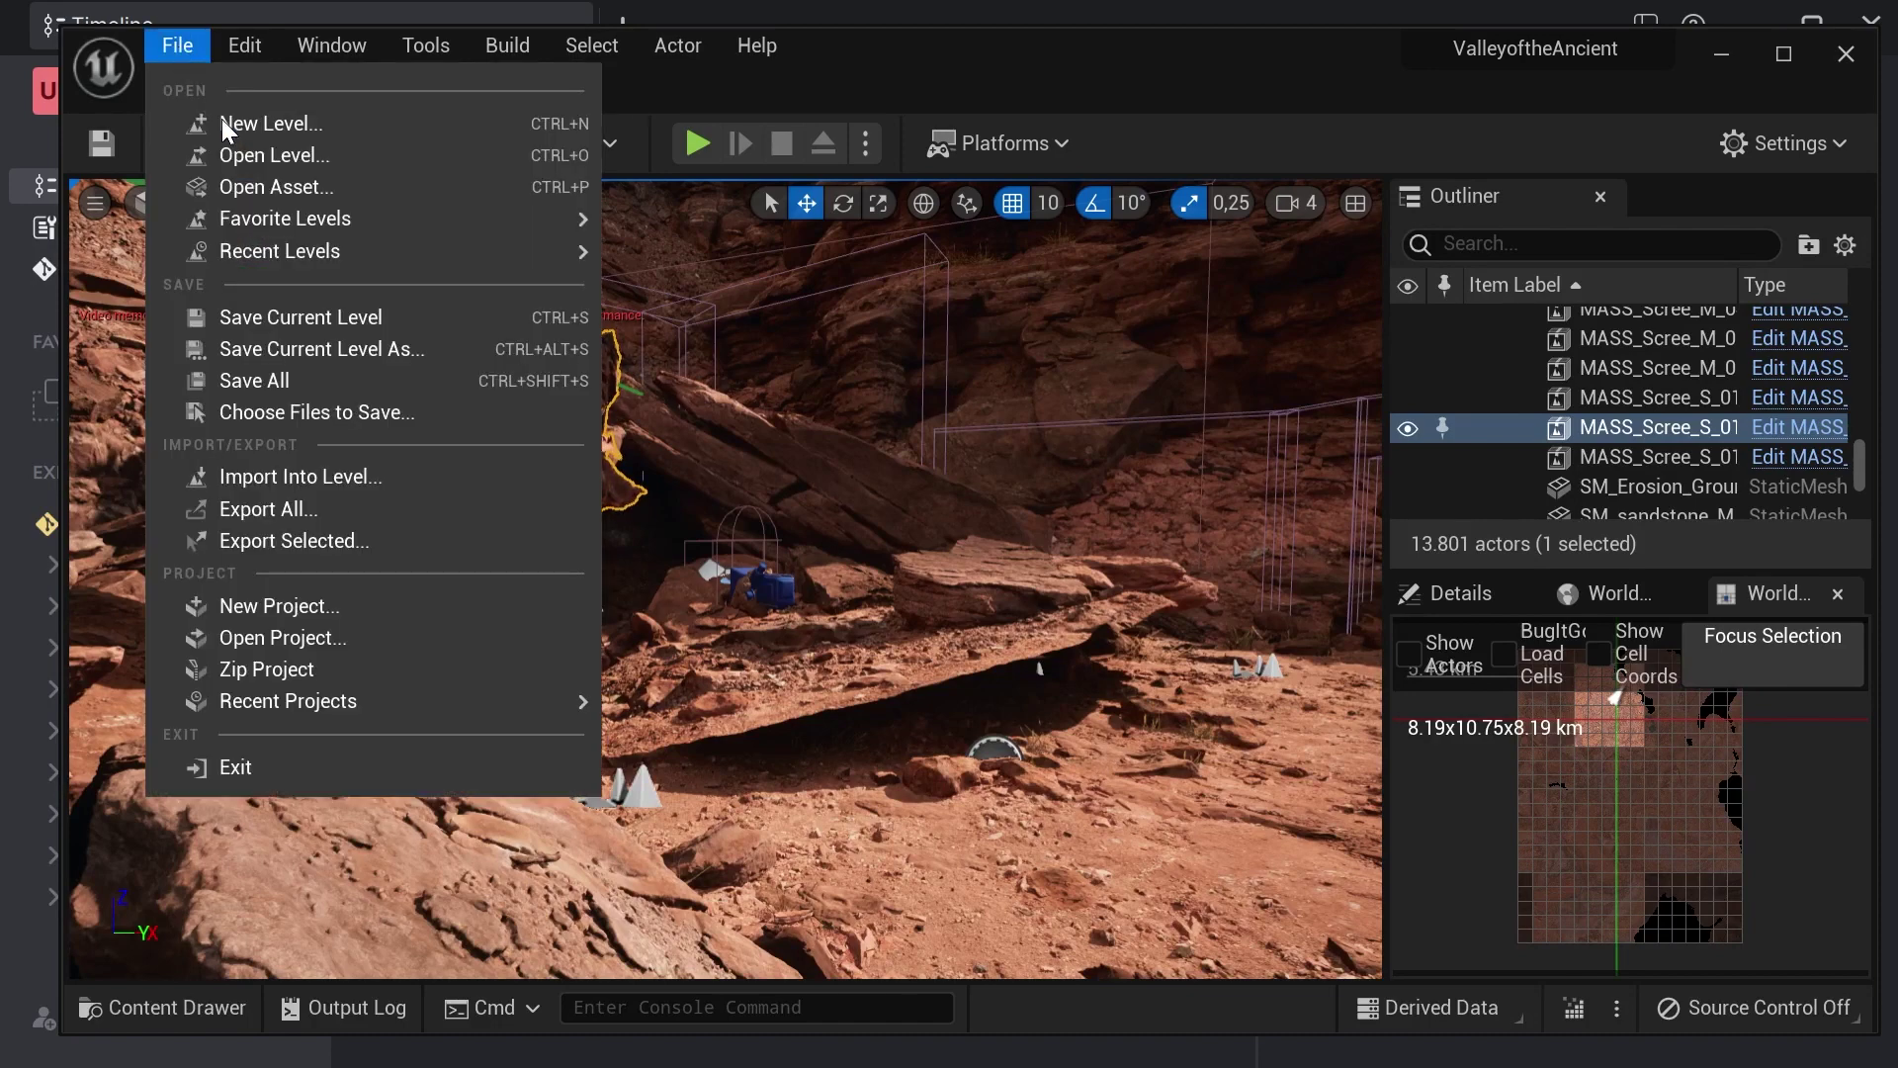
{"action": "left_click", "coordinate": [307, 385]}
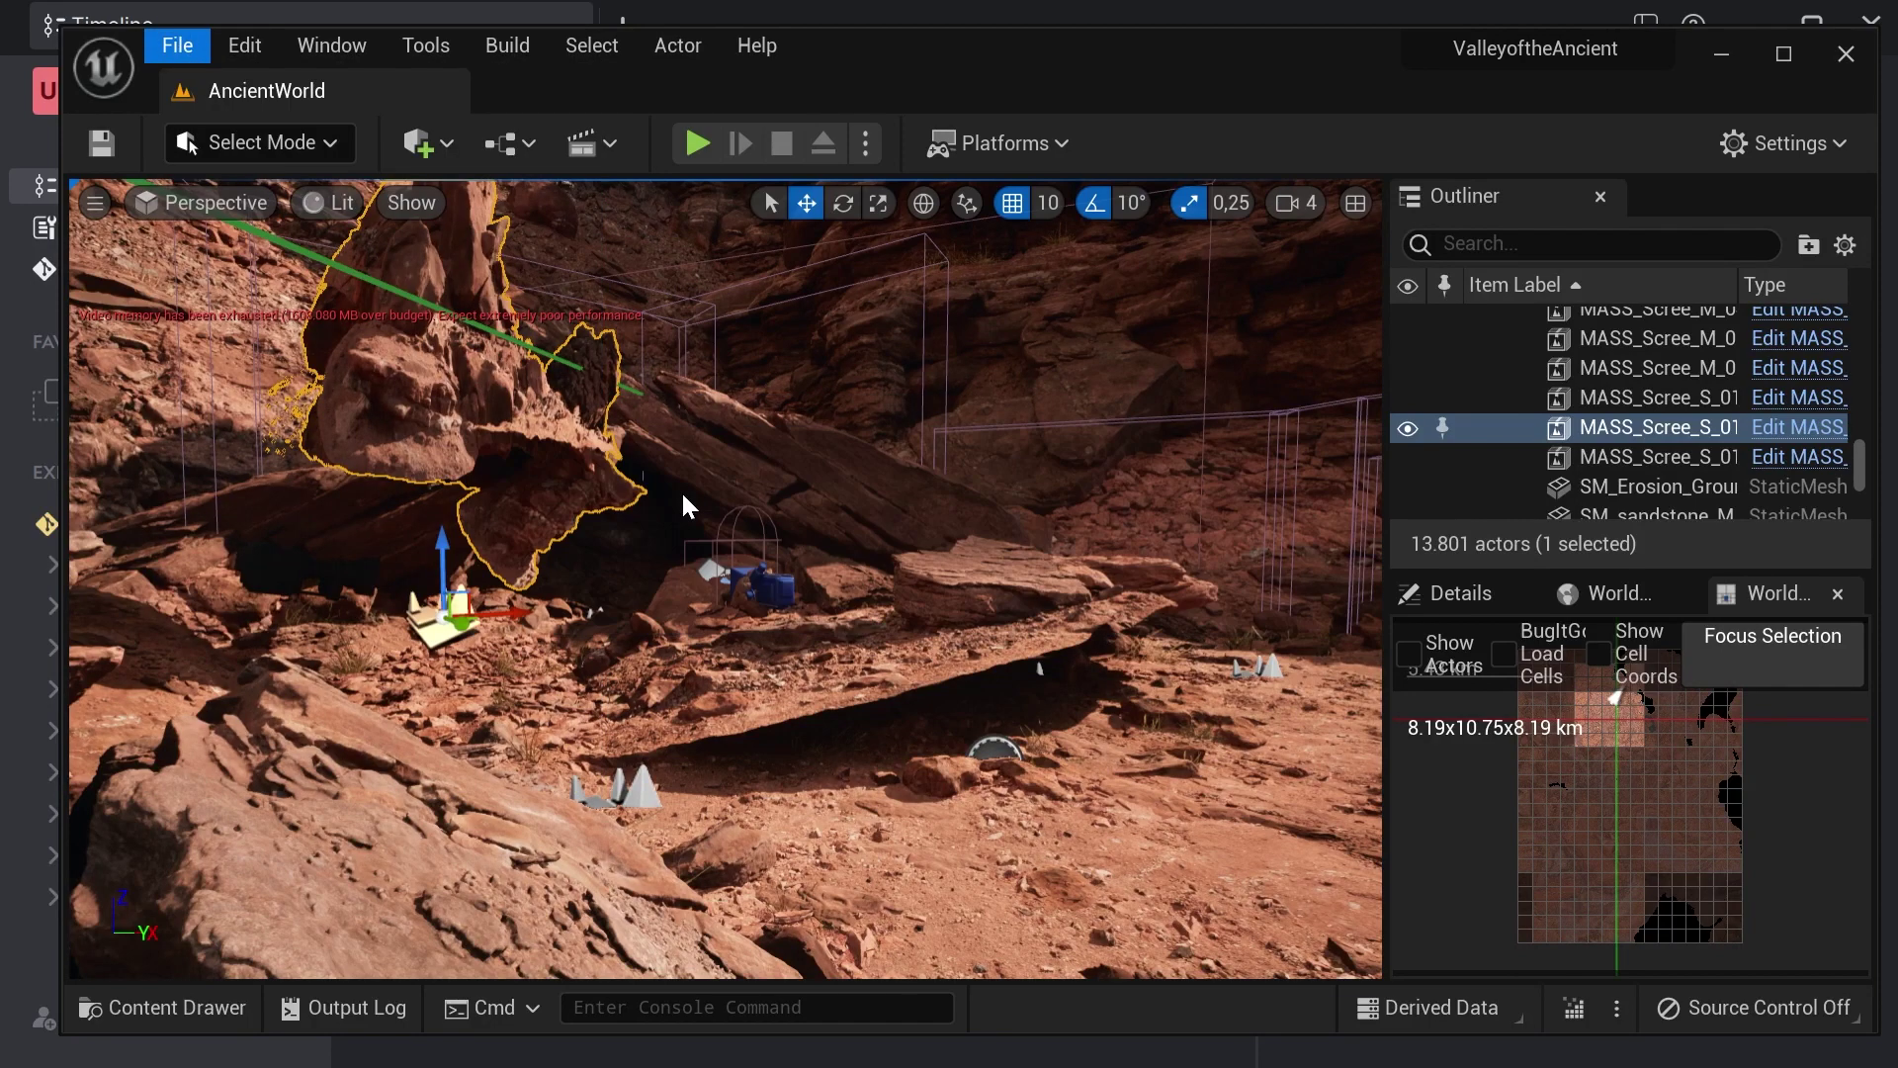
{"action": "left_click", "coordinate": [1725, 54]}
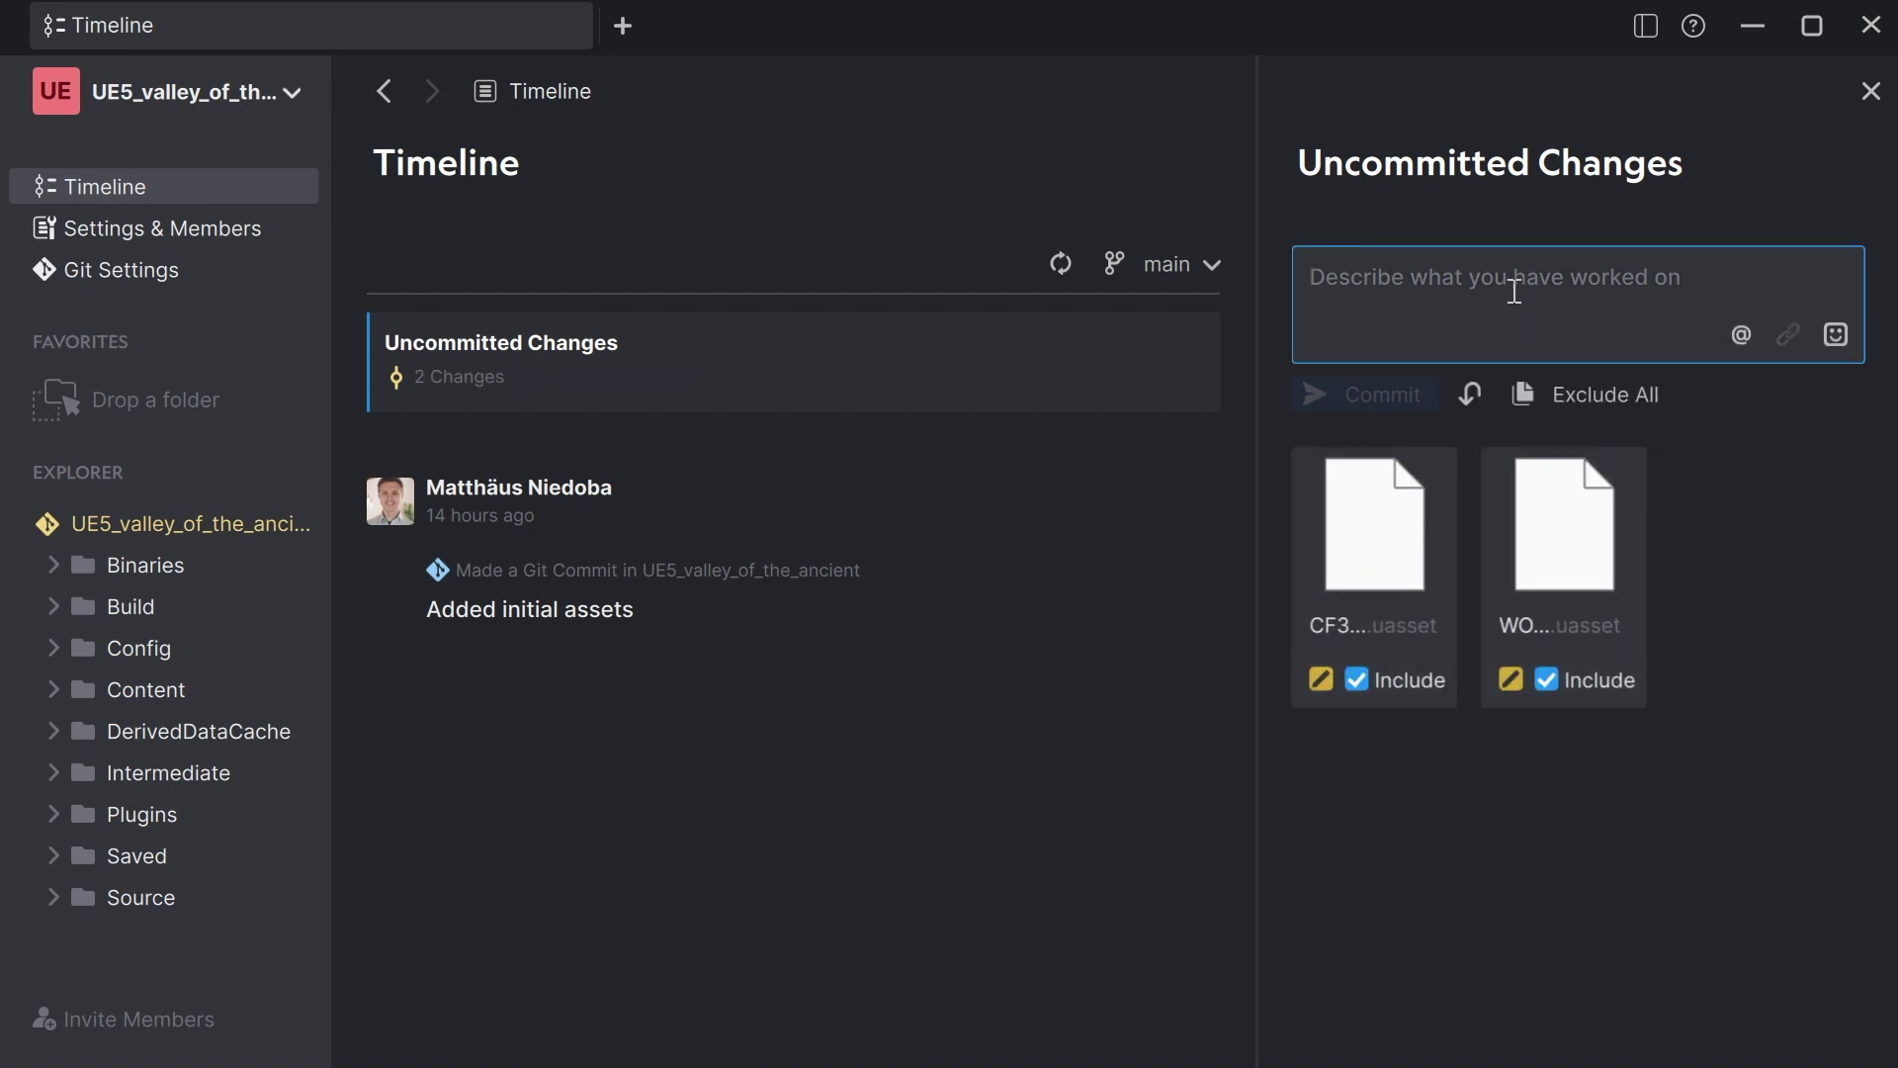
Step: Commit the two changed uasset files as 'moved rocks' and push to the remote
{"action": "type", "text": "moved rocks"}
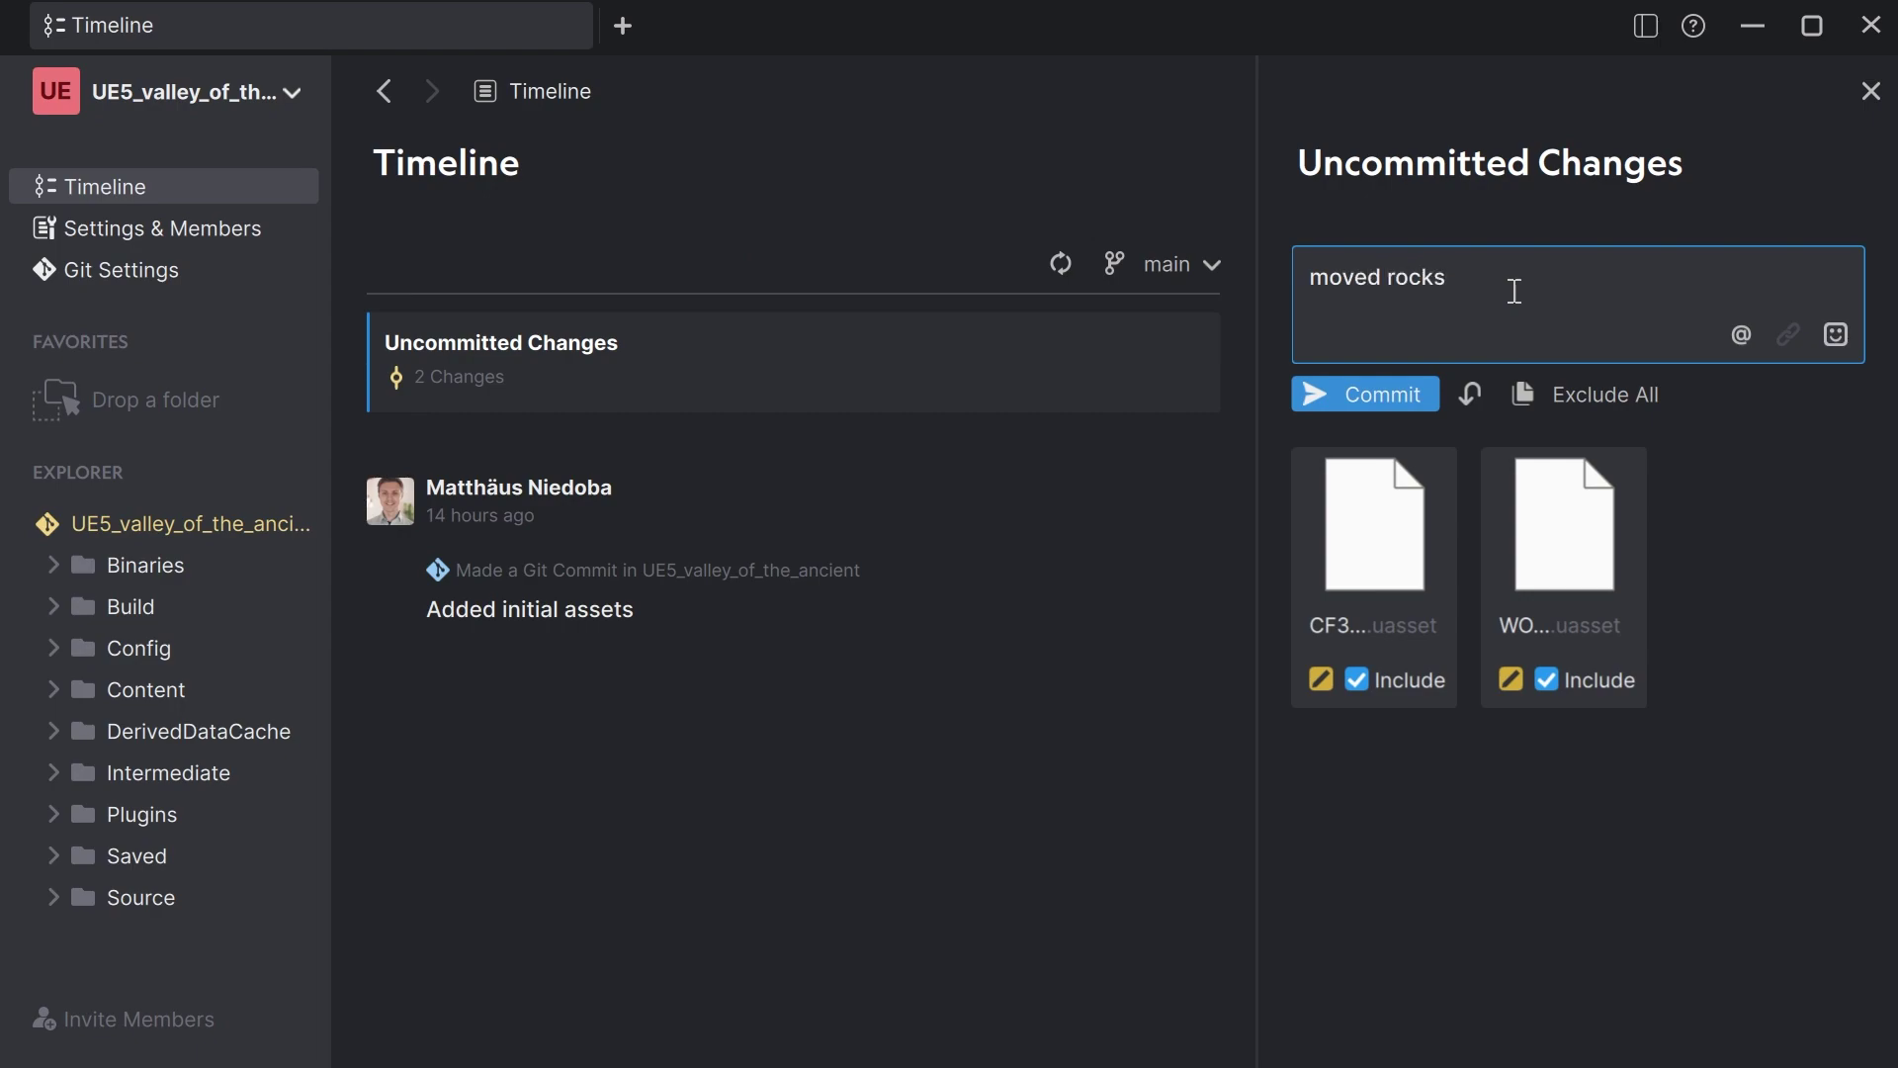
{"action": "left_click", "coordinate": [1364, 401]}
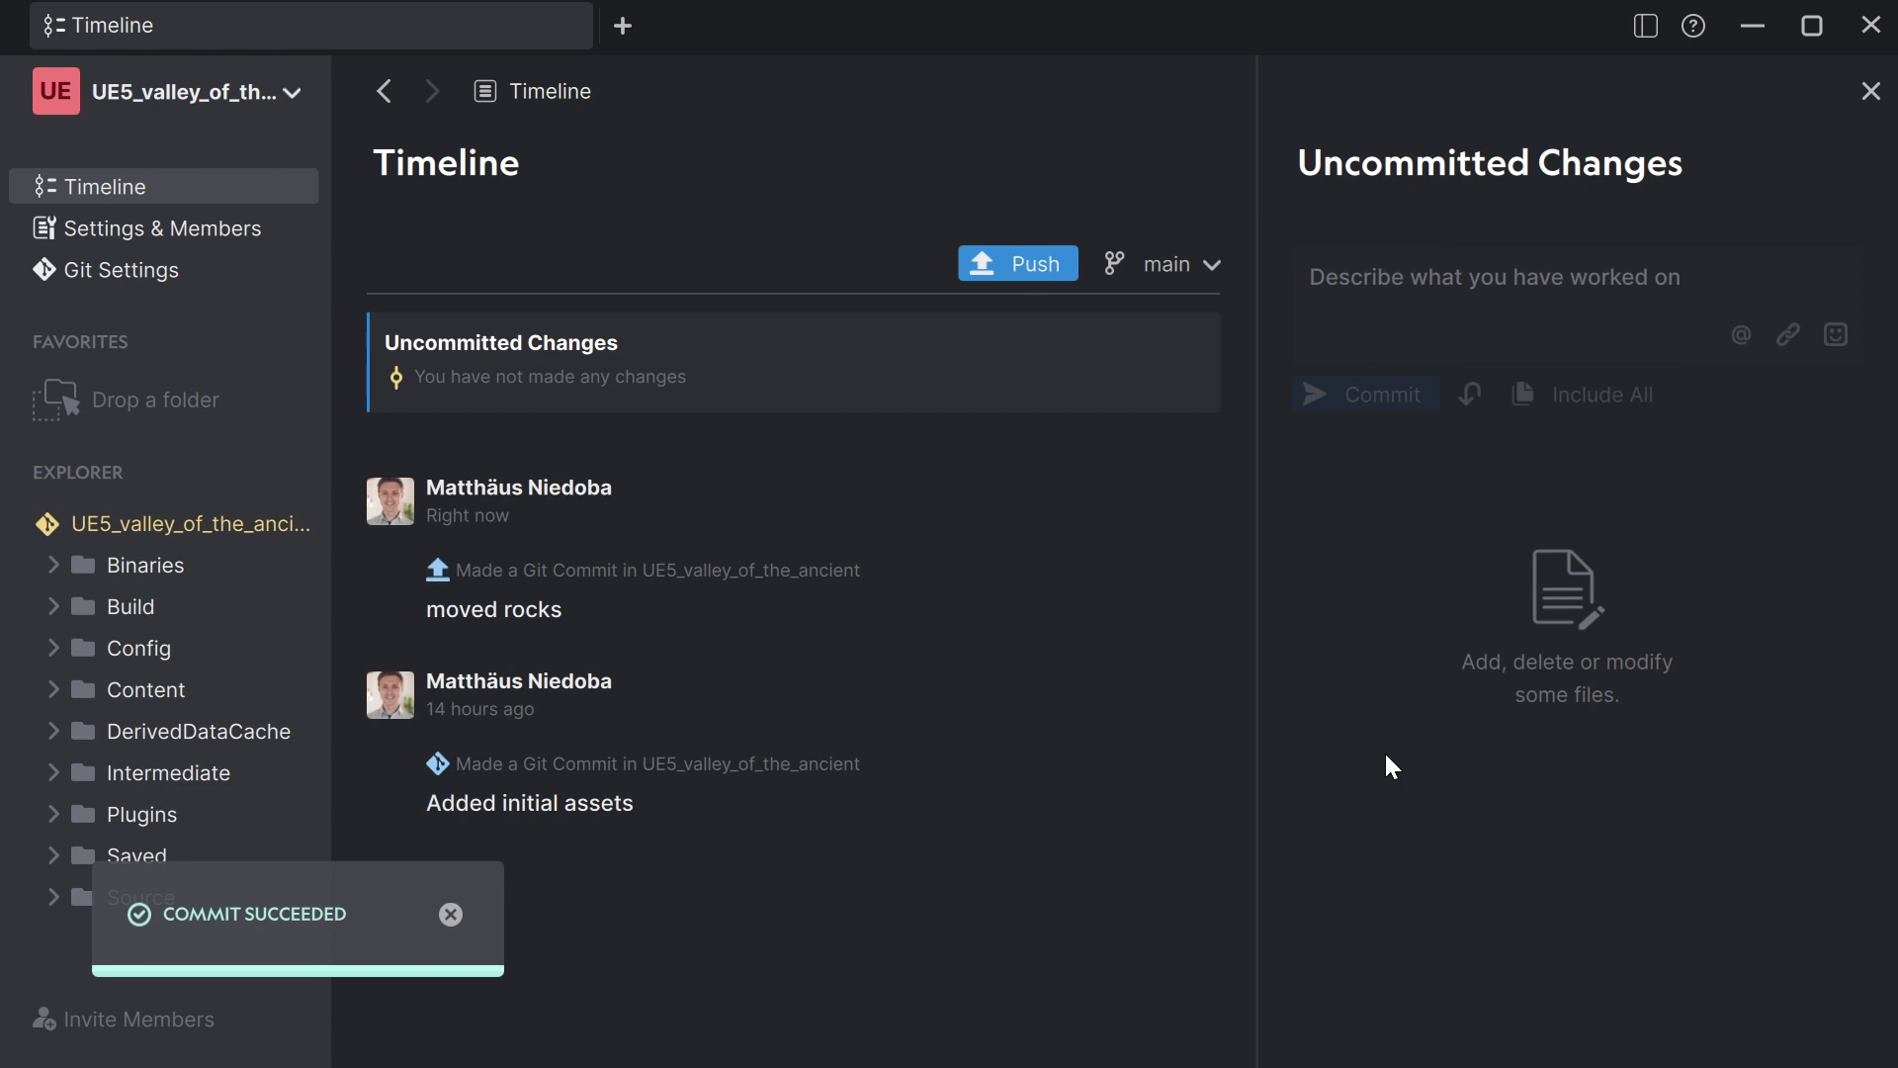
{"action": "left_click", "coordinate": [1040, 267]}
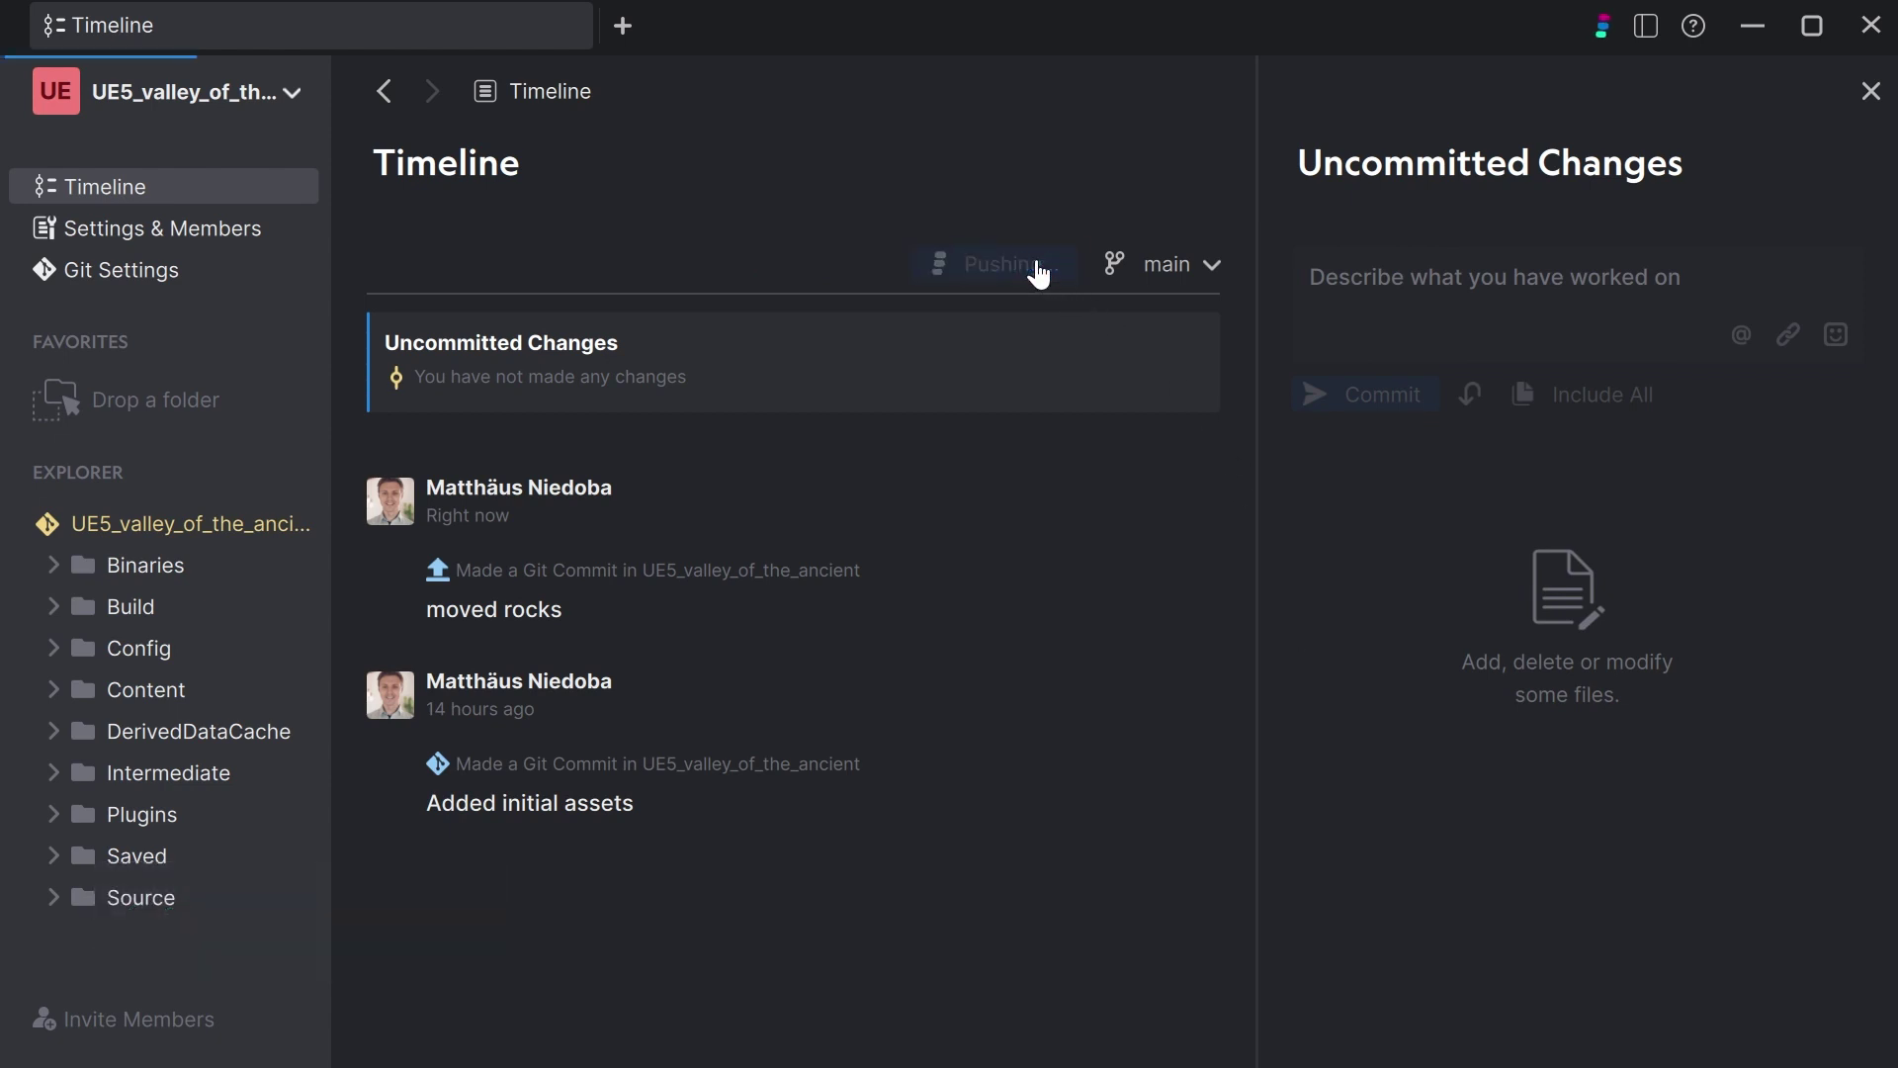